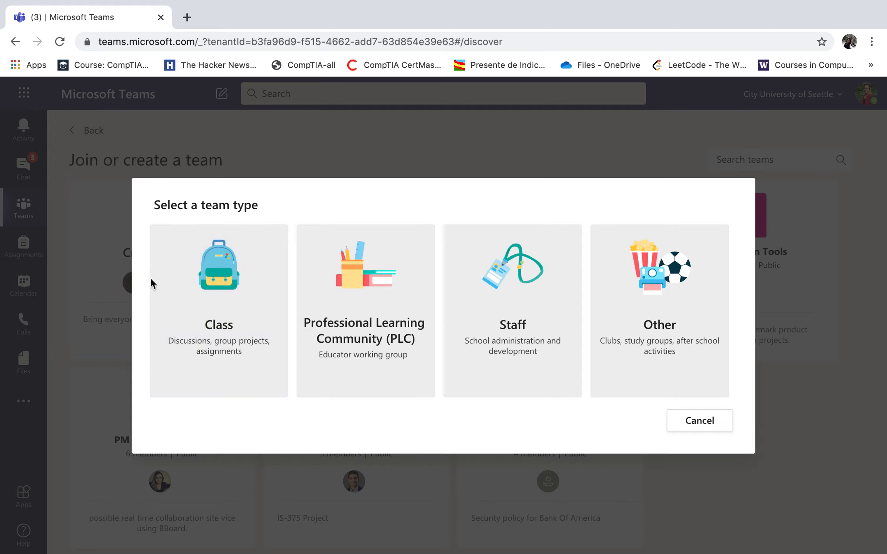
Create a Class-type team named "Demo Class" without a description.
click(206, 369)
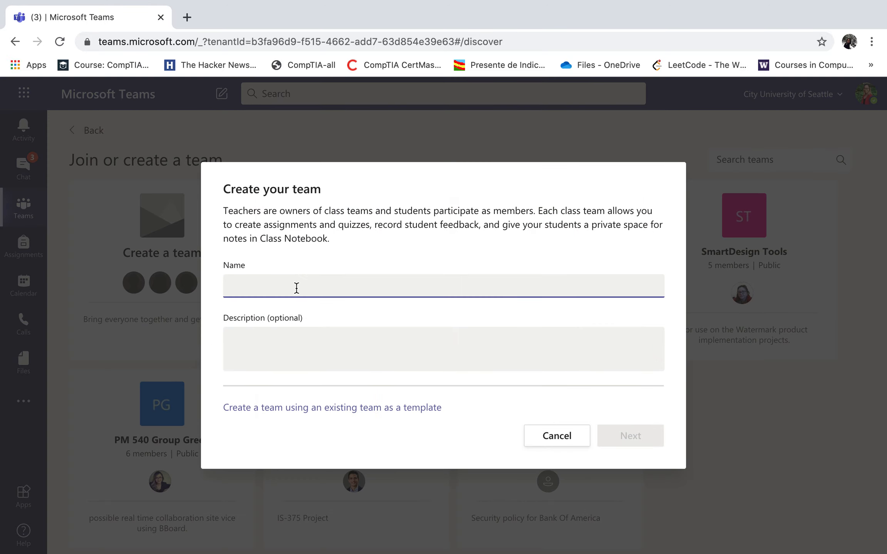
text(Demo Class)
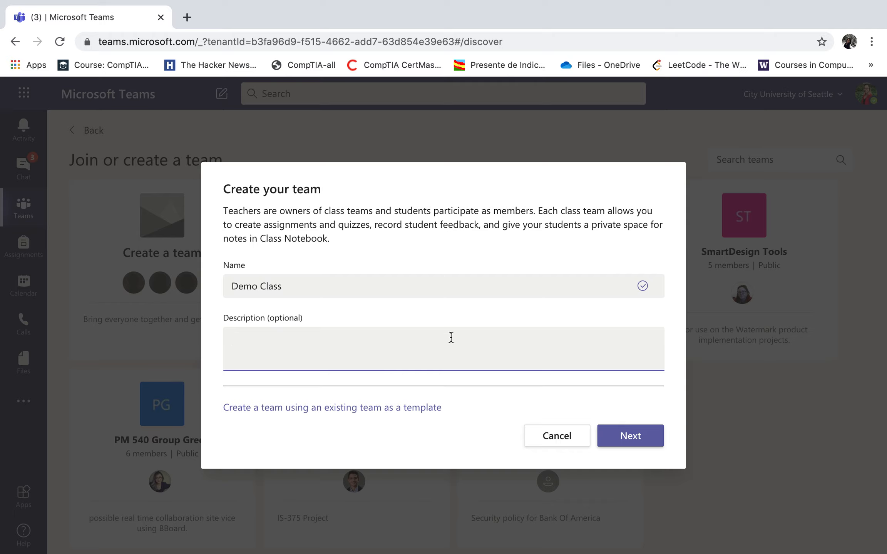
click(645, 439)
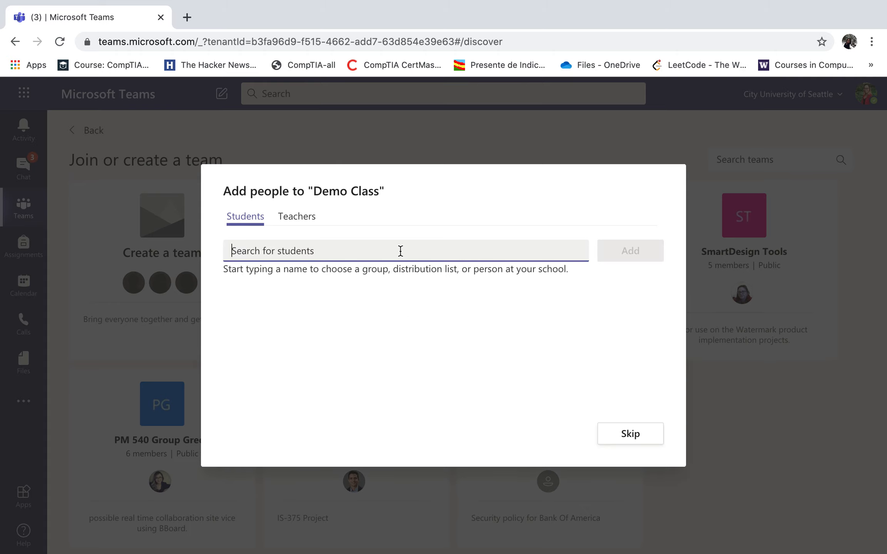
Add the dean matching "sam" and the student assistant matching "yu" to Demo Class as students, and finish adding people.
text(sam)
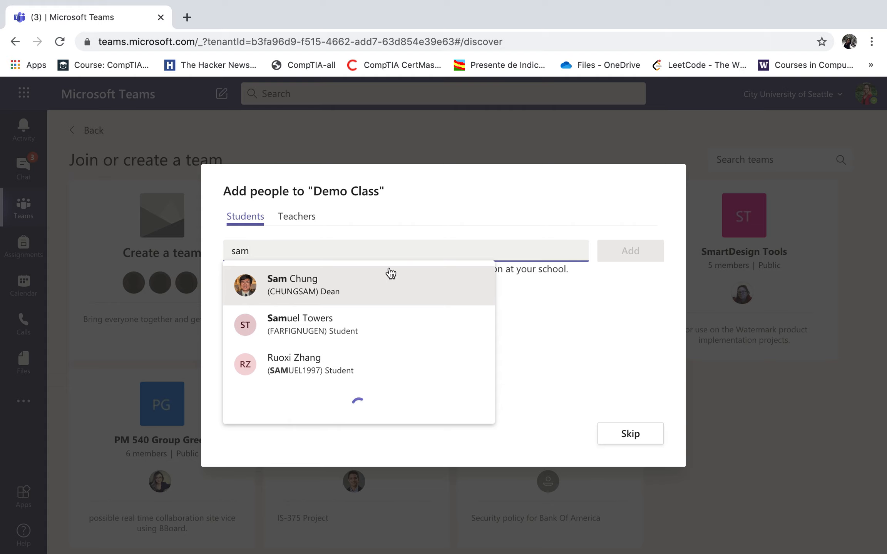
click(386, 277)
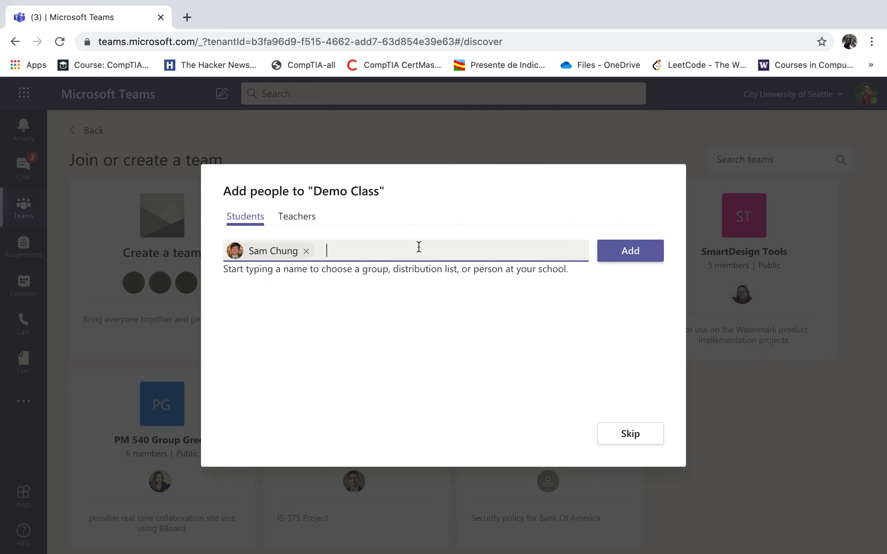
text(yu)
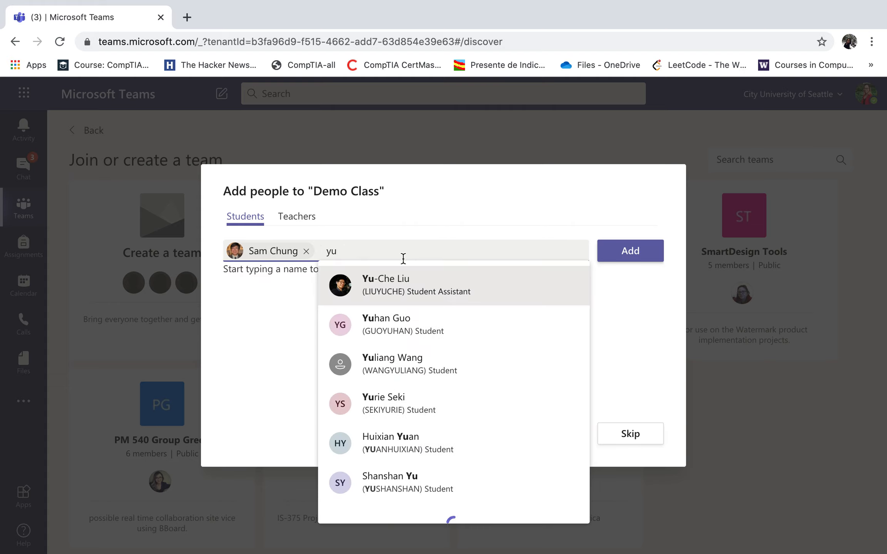
click(399, 276)
click(636, 264)
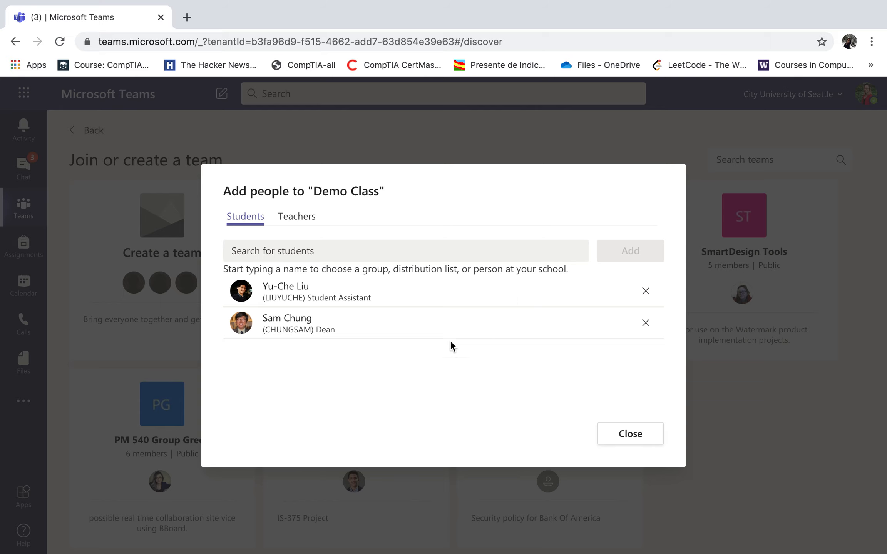
click(616, 438)
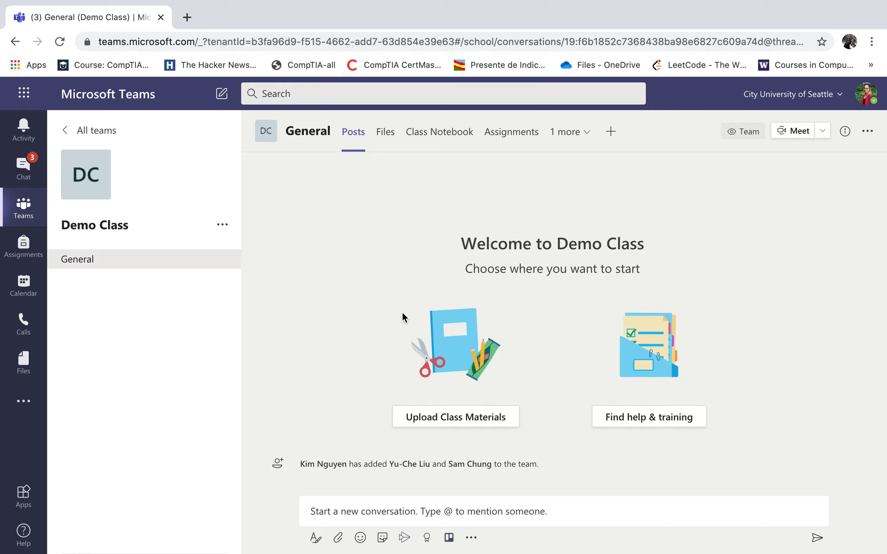
Upload BC301_SmartDesignDraftREV_MM.docx from the Downloads folder into the team's Class Materials folder.
click(426, 424)
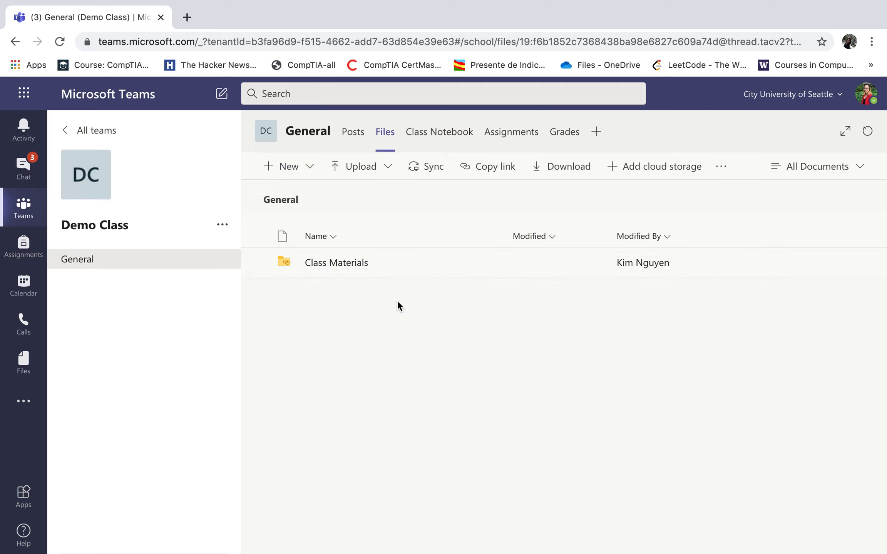
click(343, 263)
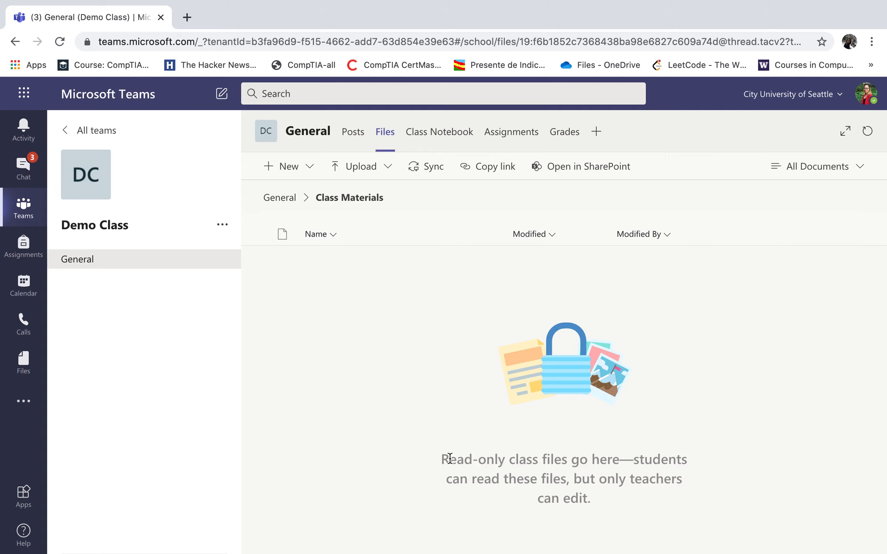
drag(442, 459, 505, 459)
scroll(507, 483, down, 1)
scroll(507, 484, up, 1)
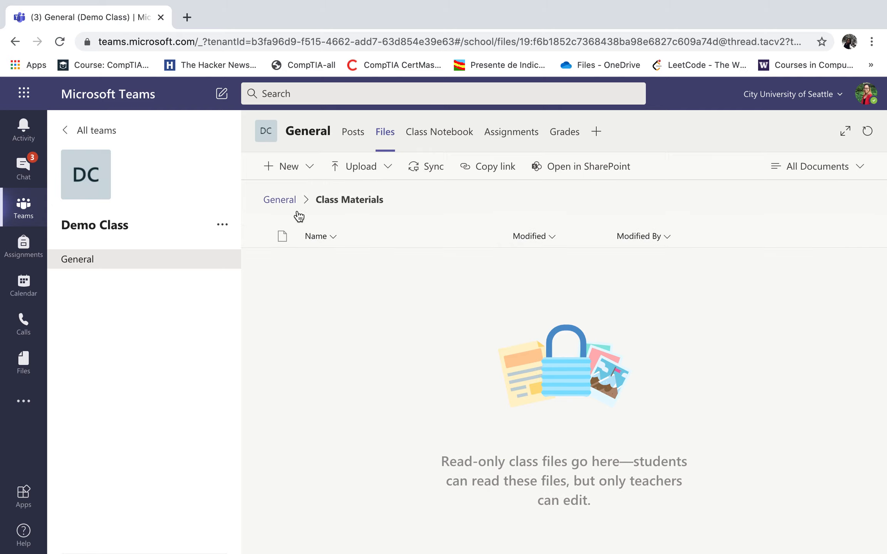
click(358, 167)
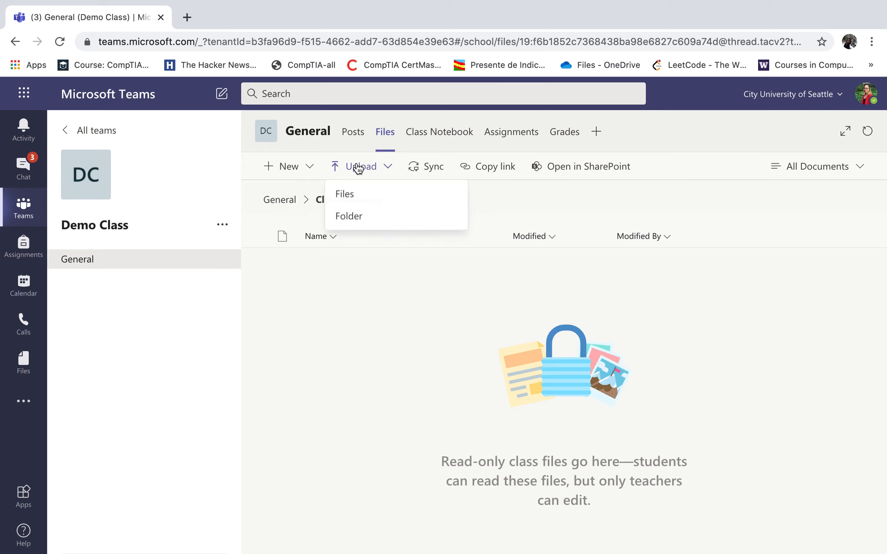
click(354, 197)
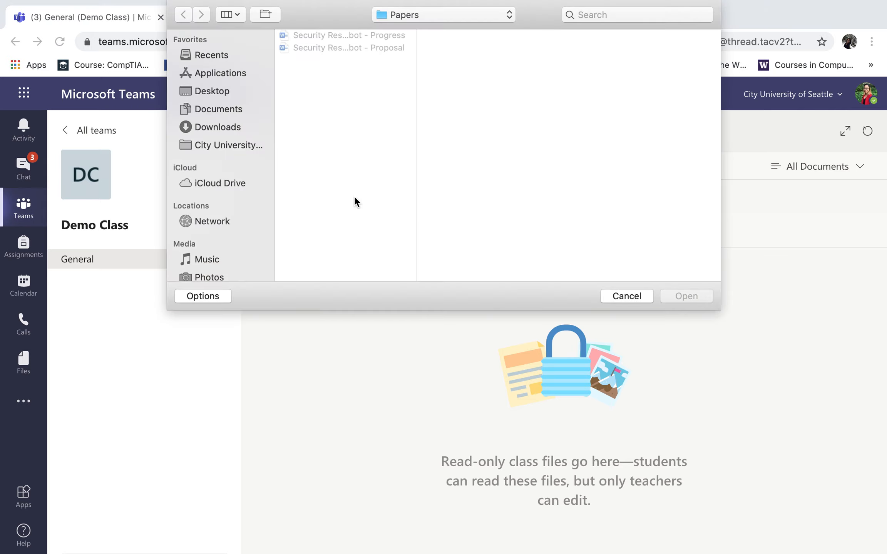
click(216, 123)
click(349, 73)
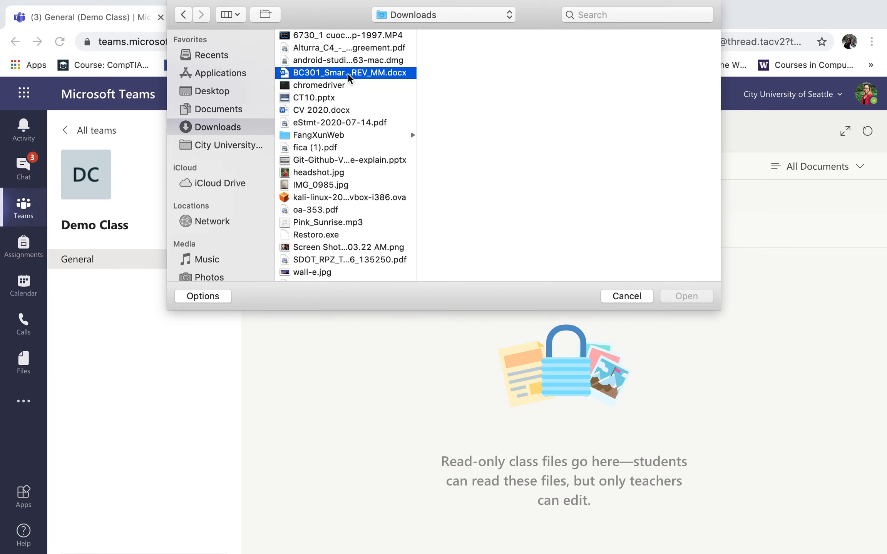
click(686, 296)
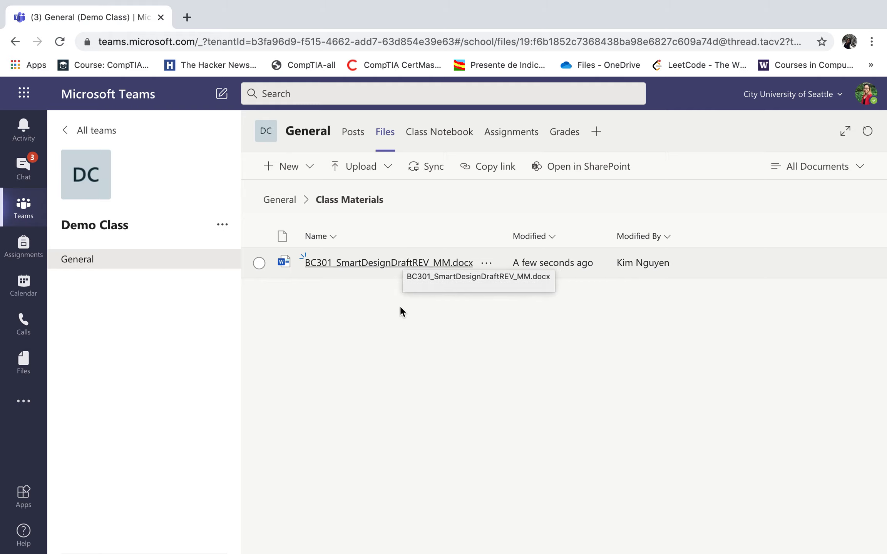
Get started with assignments for Demo Class and create a new blank quiz in Microsoft Forms.
click(511, 135)
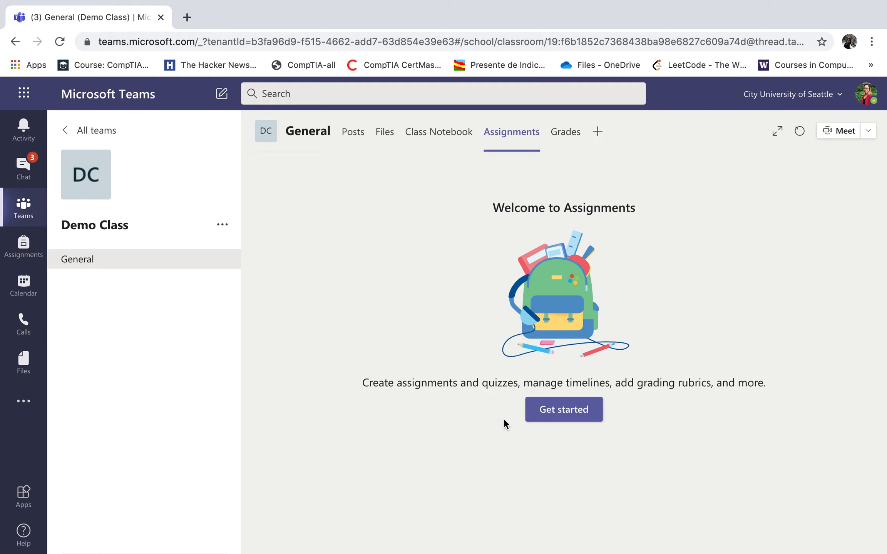
click(545, 414)
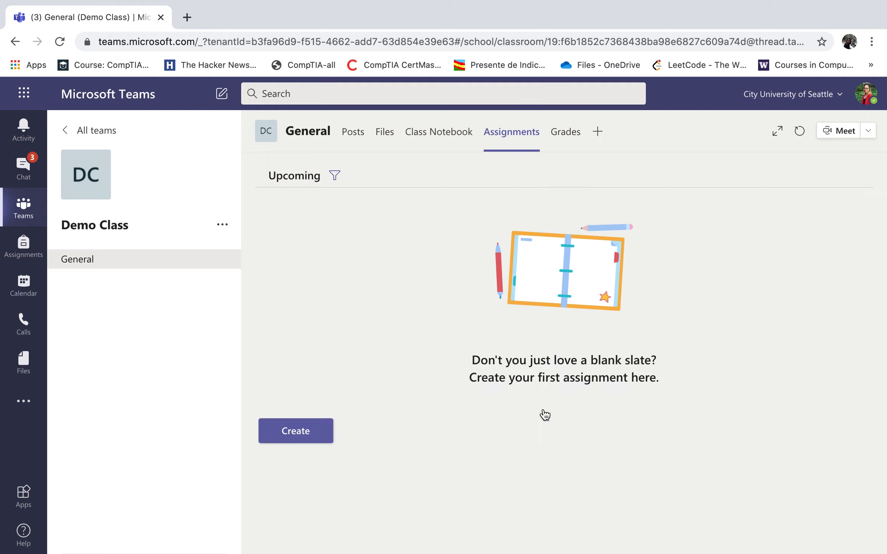
click(314, 432)
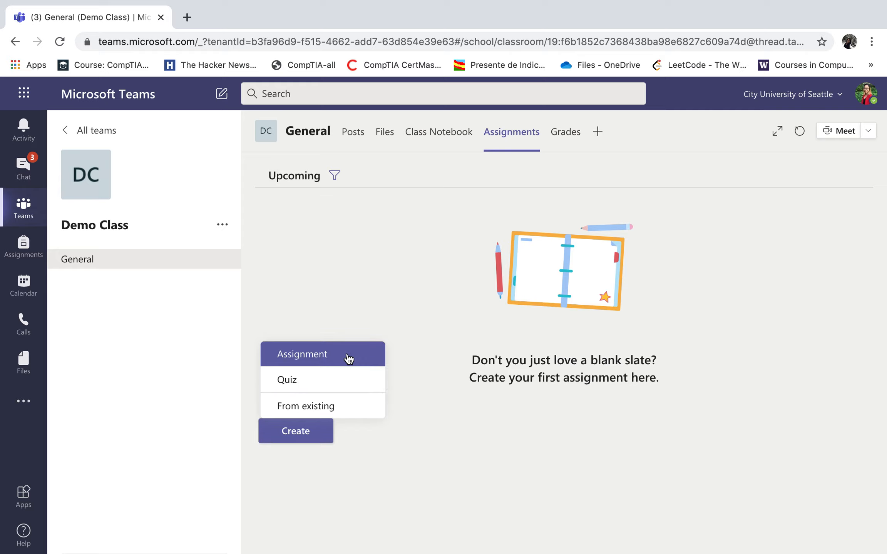
click(329, 383)
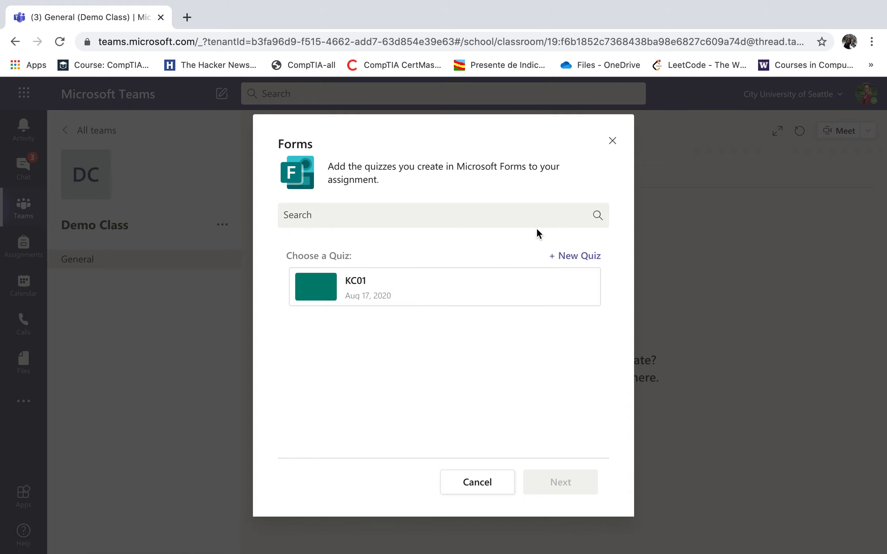
click(571, 262)
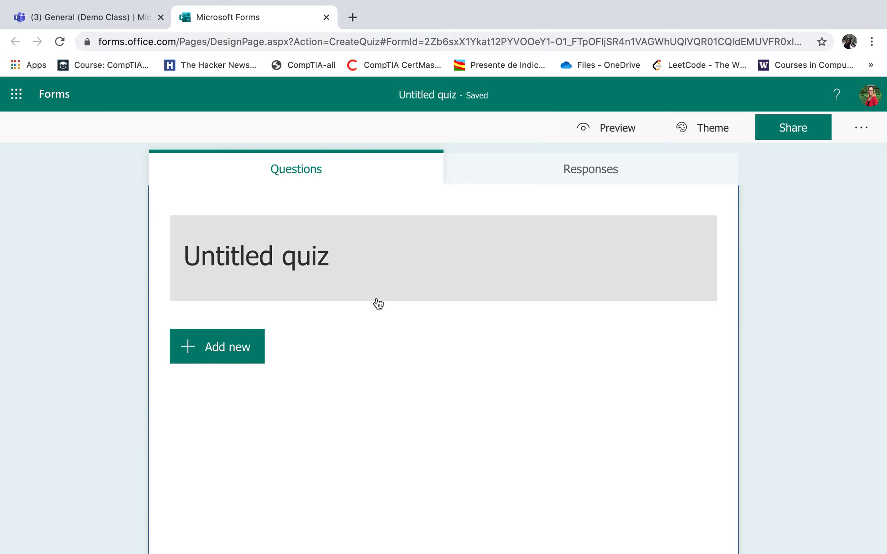
Examine the blank quiz's editing page, including its title and description fields and the option for adding questions.
scroll(379, 304, down, 1)
scroll(378, 304, up, 1)
scroll(378, 304, down, 1)
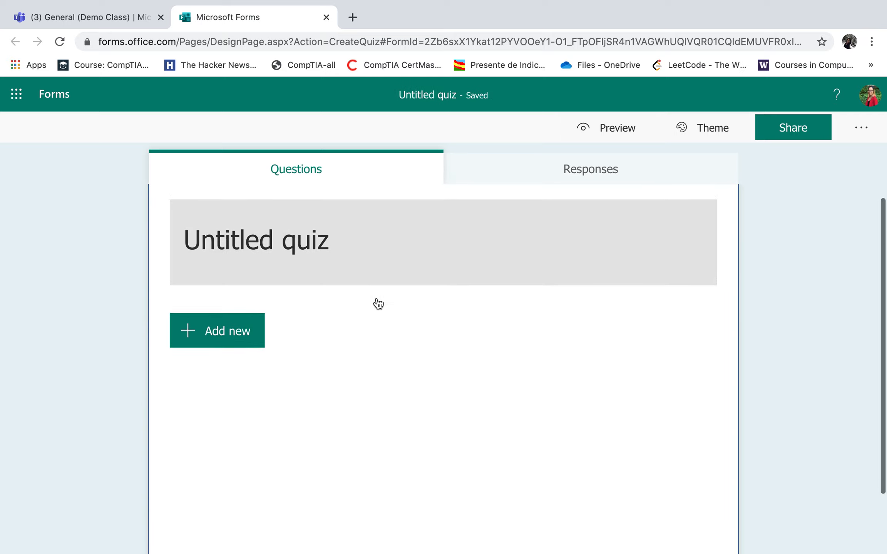
scroll(379, 304, up, 1)
click(355, 288)
click(350, 279)
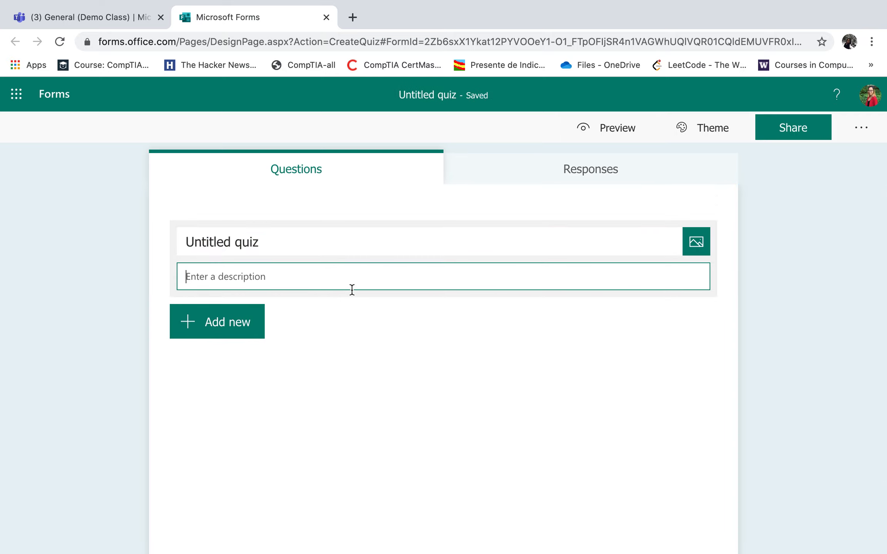
scroll(410, 362, down, 1)
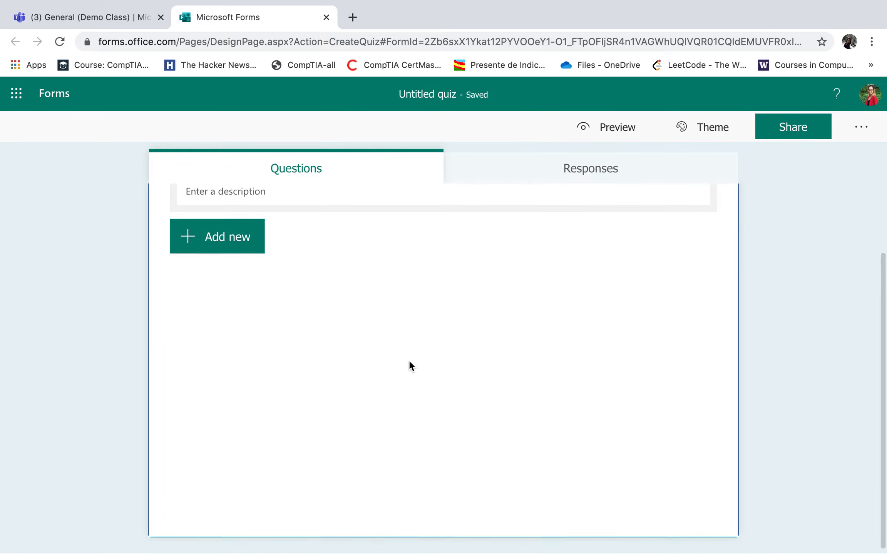
scroll(409, 358, up, 1)
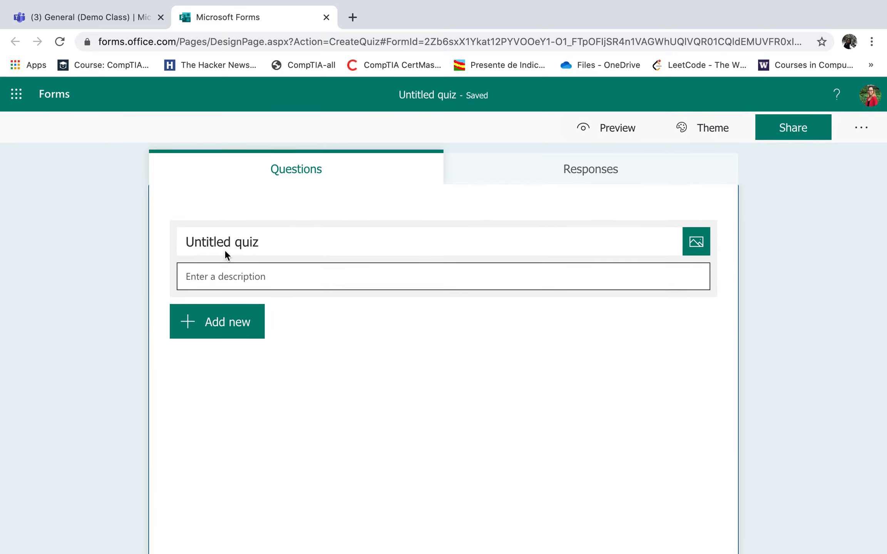
Return to Microsoft Teams and start a quiz assignment in Demo Class based on the existing KC01 quiz.
click(77, 17)
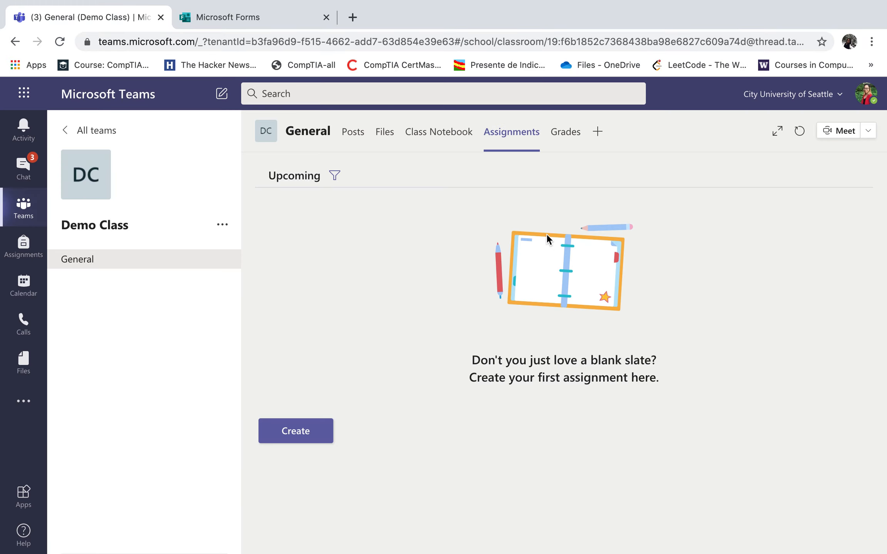
click(308, 432)
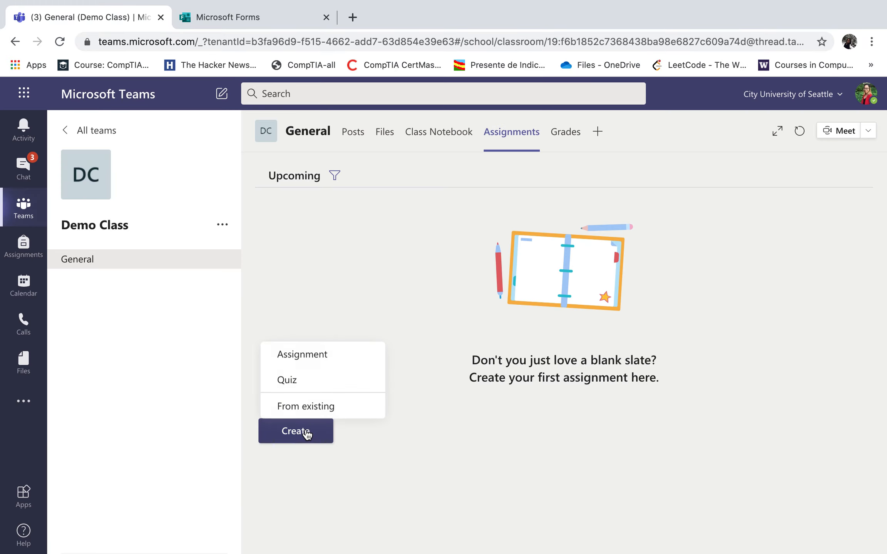
click(318, 390)
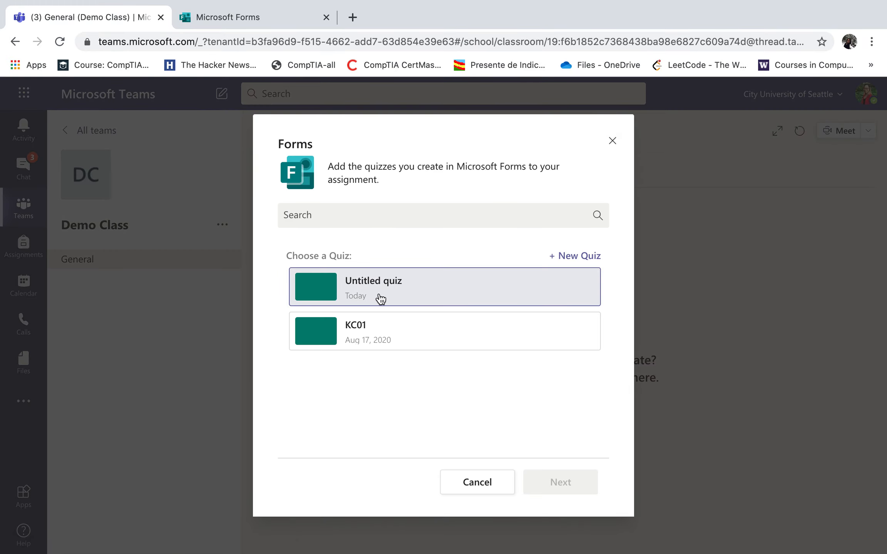
click(410, 333)
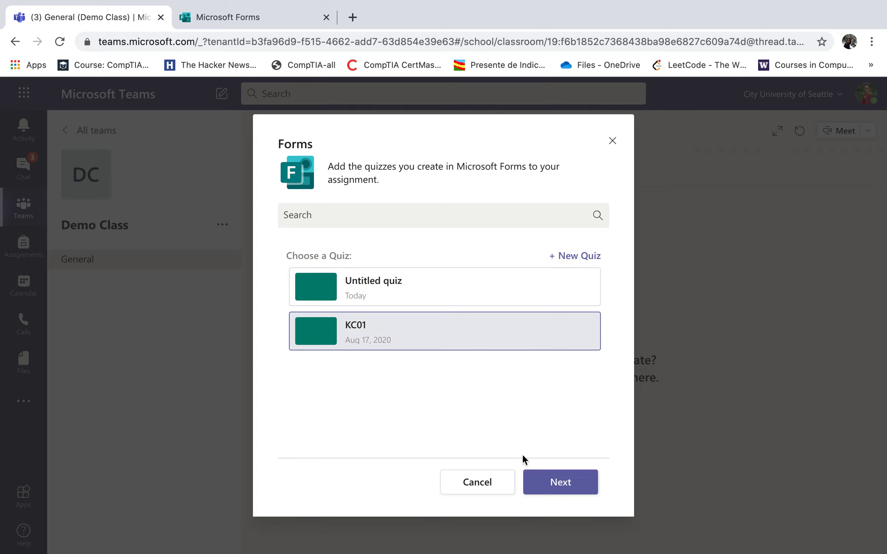
click(555, 482)
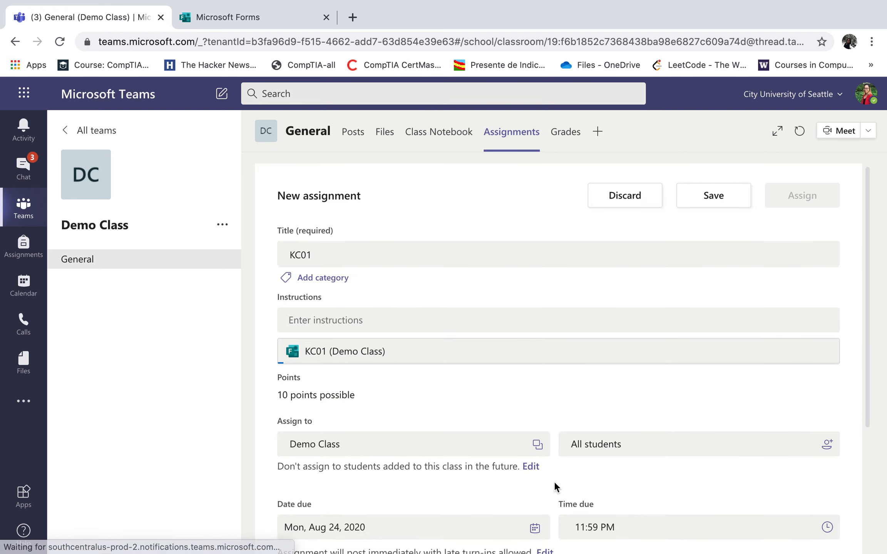
Enter "Choose a correct answer" as the instructions of the KC01 assignment.
scroll(427, 348, down, 1)
scroll(426, 347, up, 1)
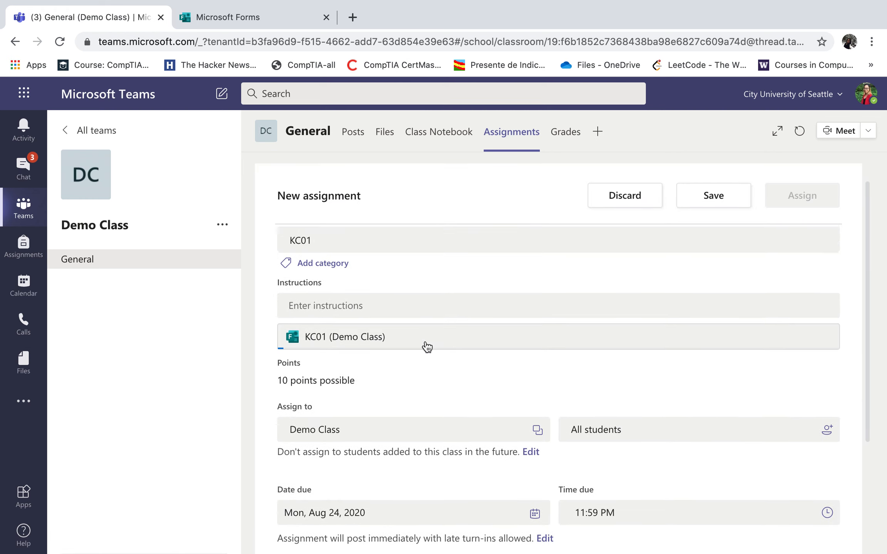
click(378, 313)
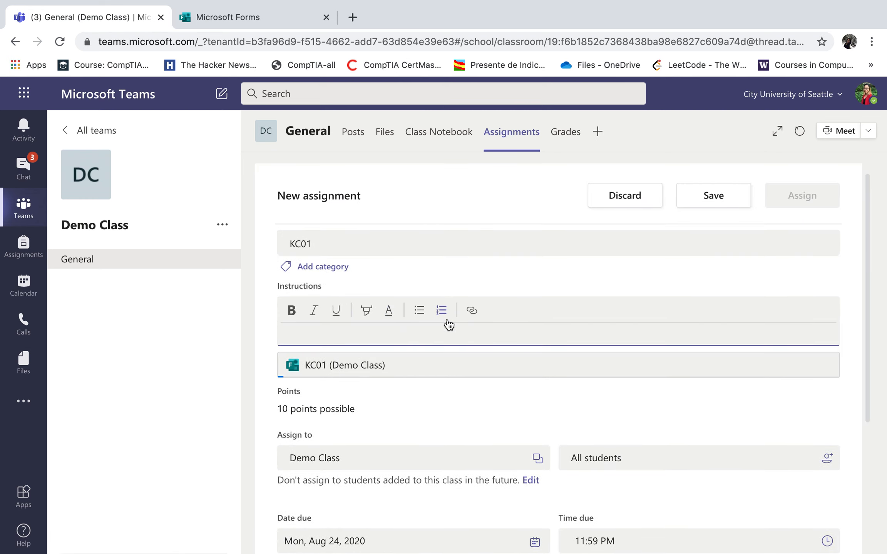
text(Th)
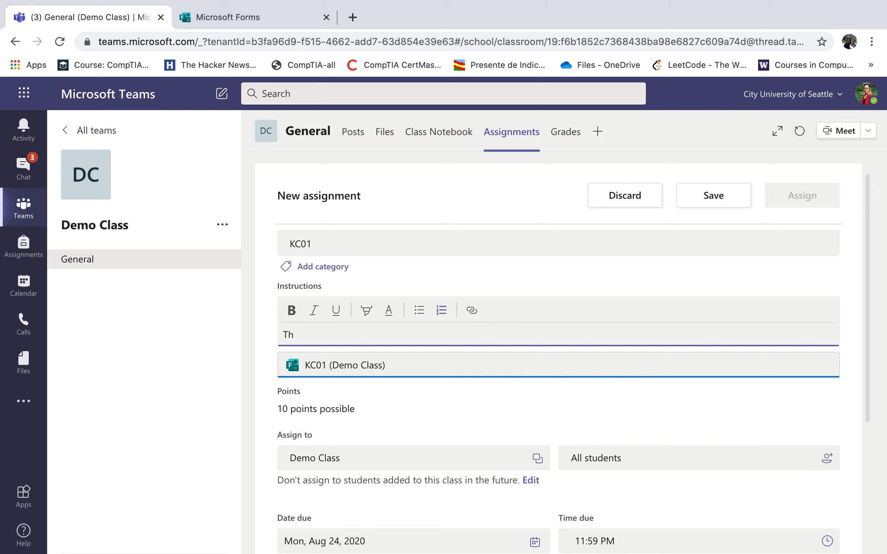
text(Choose a.)
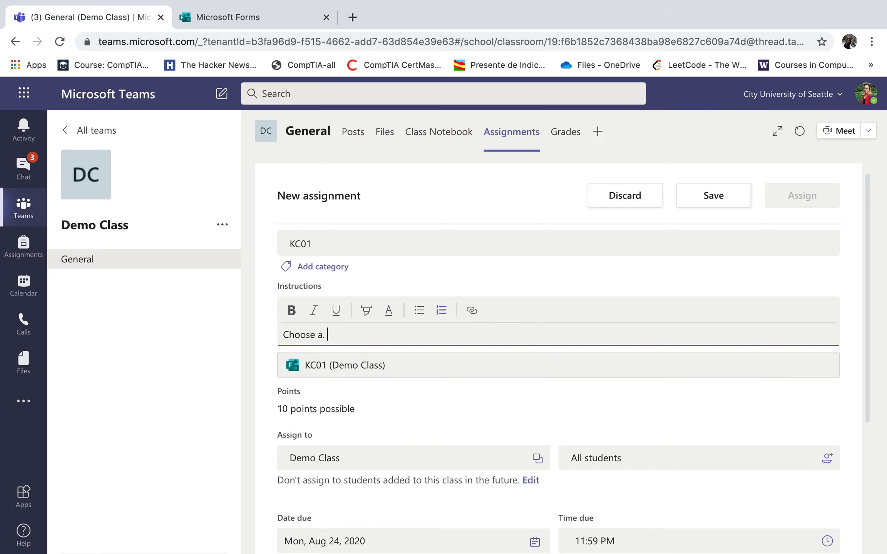
key(BackSpace)
text(correct answer)
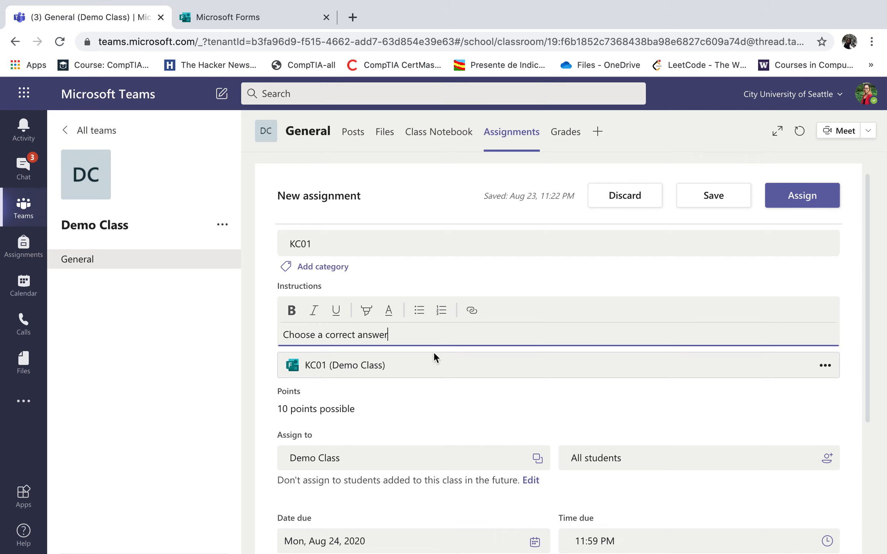
scroll(432, 381, down, 5)
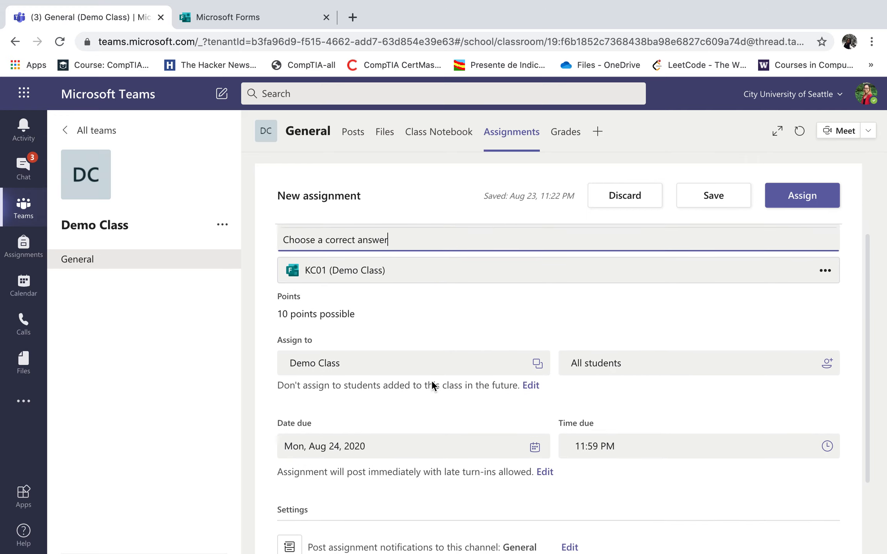
Set the KC01 assignment's due date to Sat, Sep 5, 2020.
scroll(405, 342, down, 4)
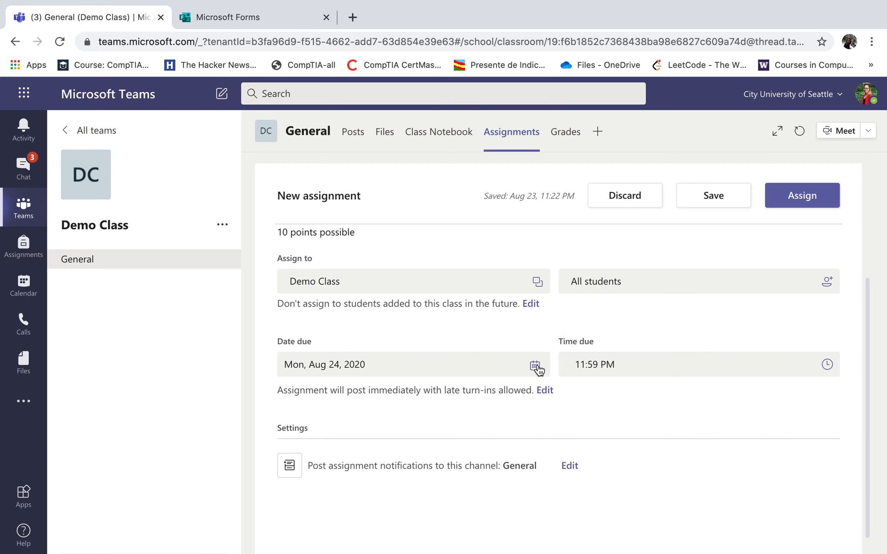
click(535, 366)
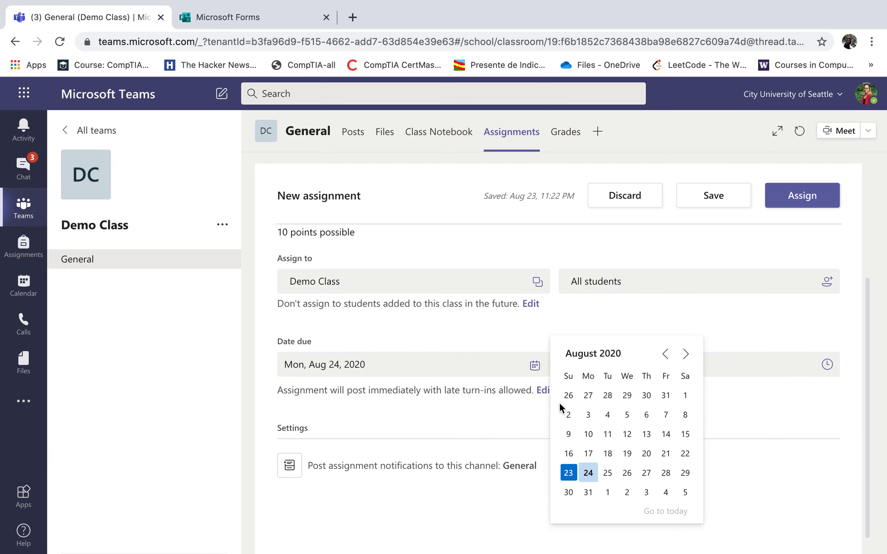
click(685, 493)
scroll(607, 410, down, 1)
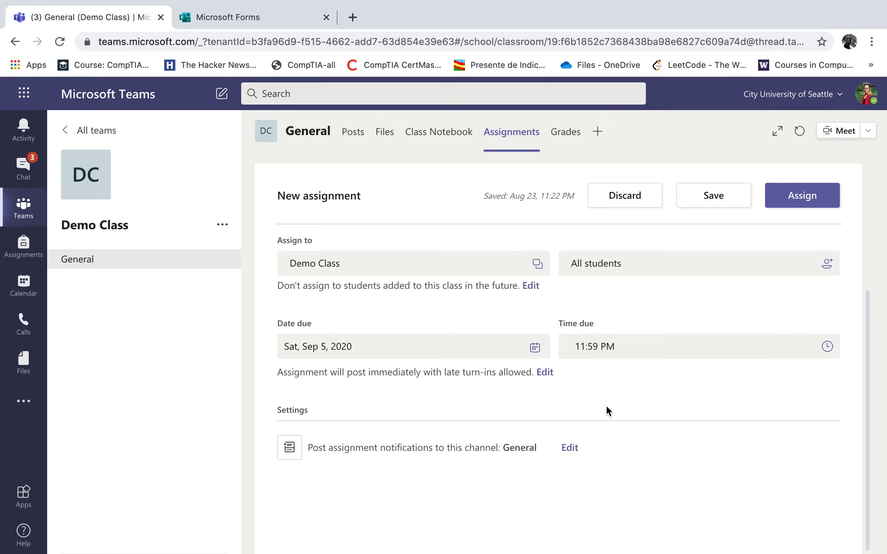
Set the KC01 assignment to be assigned to all students added to this class in the future.
scroll(607, 408, up, 4)
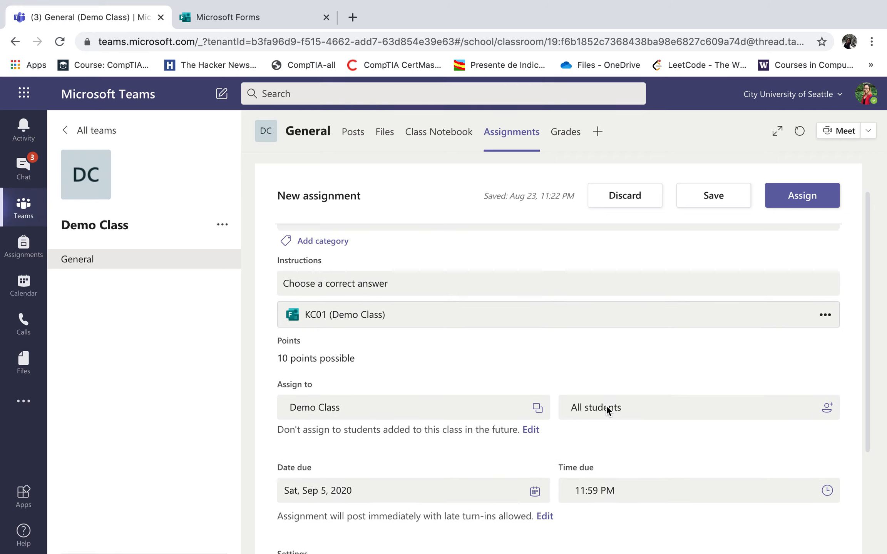
click(531, 431)
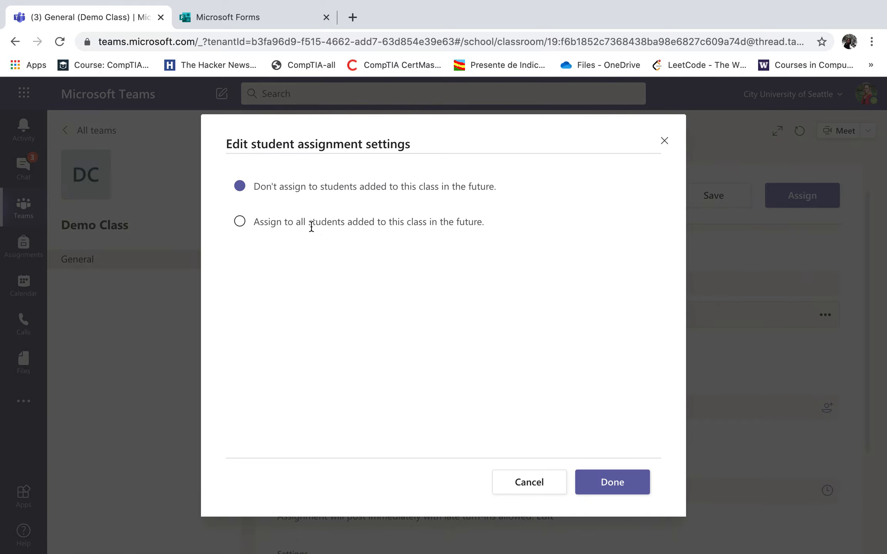
click(241, 222)
click(632, 483)
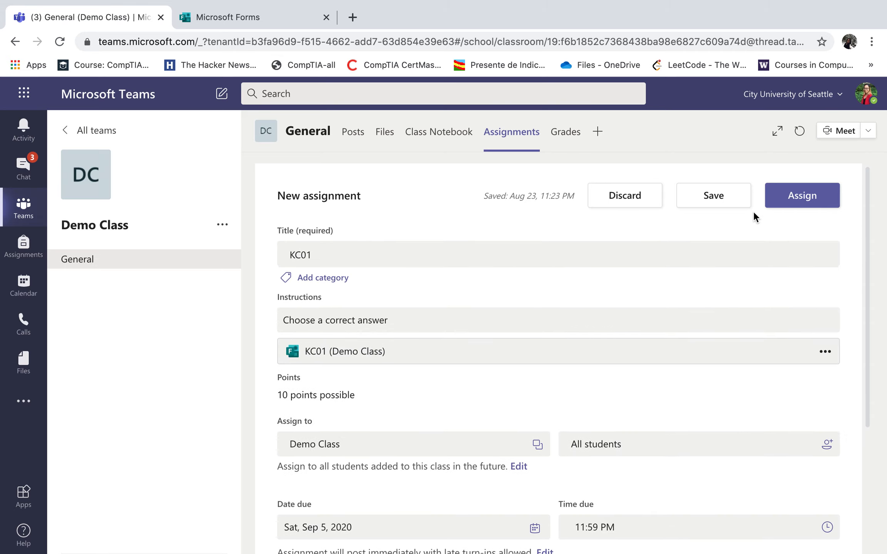
Assign the KC01 quiz, check its announcement in the General channel's posts, and return to the assignments list.
click(790, 199)
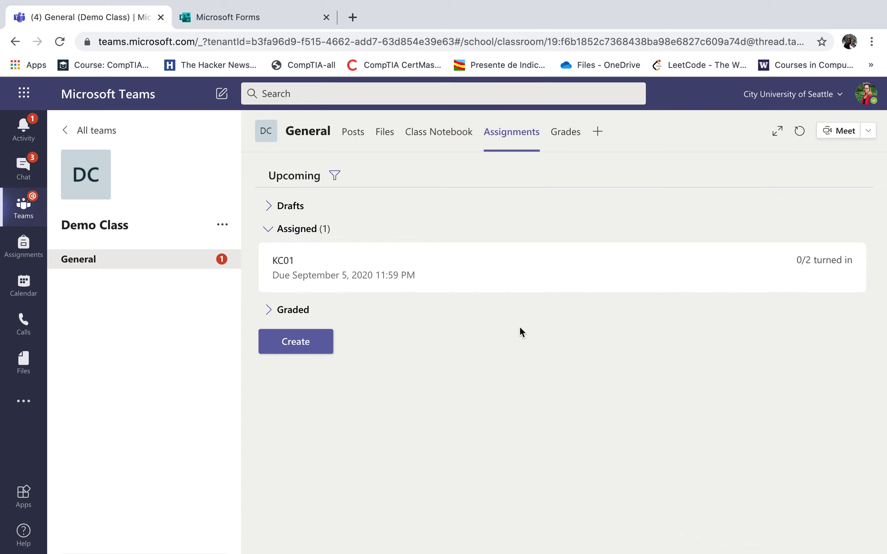
click(351, 134)
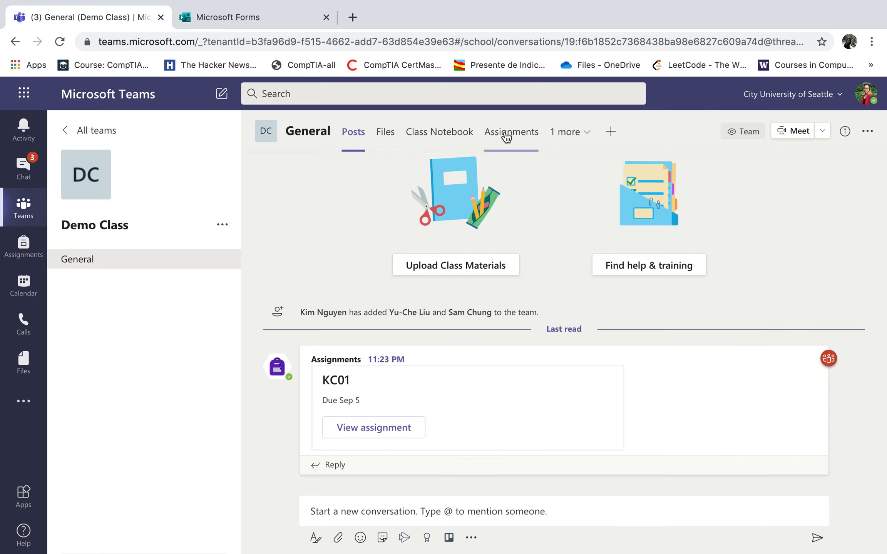
click(506, 135)
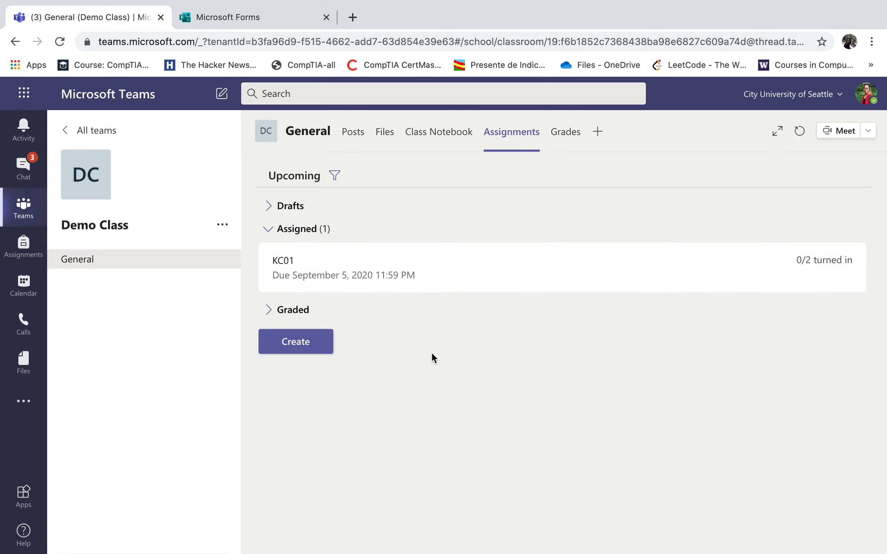
Create a new assignment titled "Team Paper" with the instructions "Write about a full stack application".
click(286, 348)
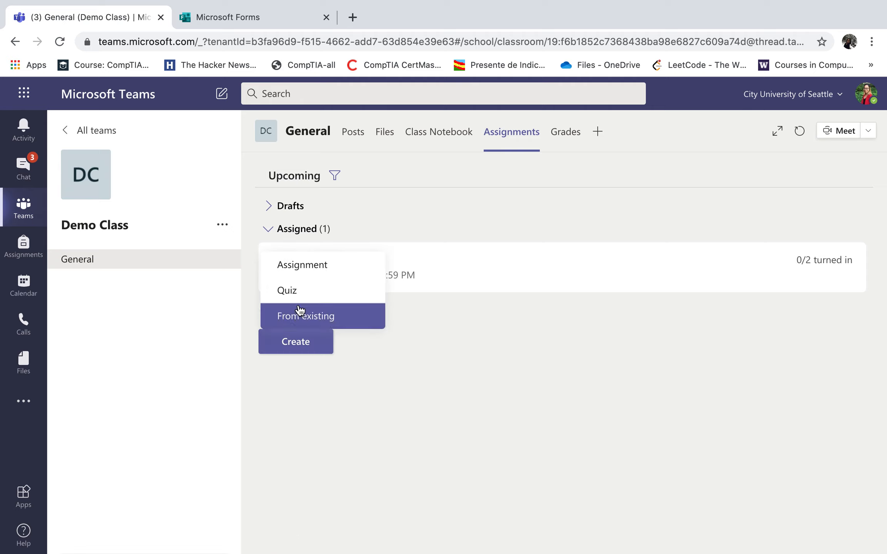
click(325, 269)
click(347, 255)
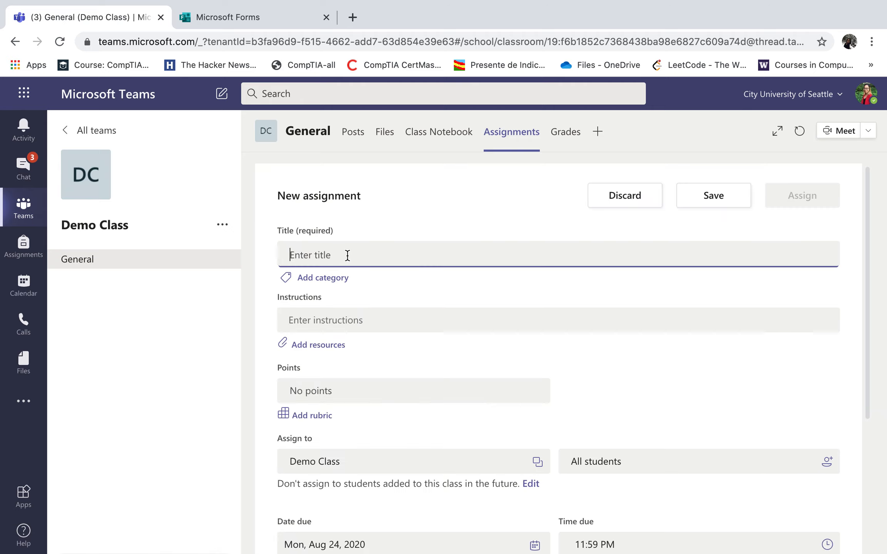
text(Team Paper)
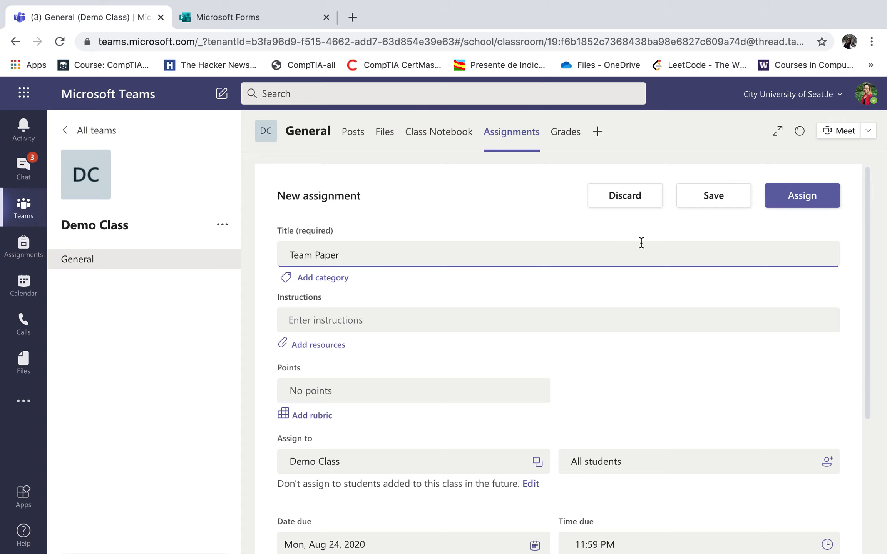
scroll(641, 243, down, 2)
scroll(641, 243, up, 2)
click(527, 324)
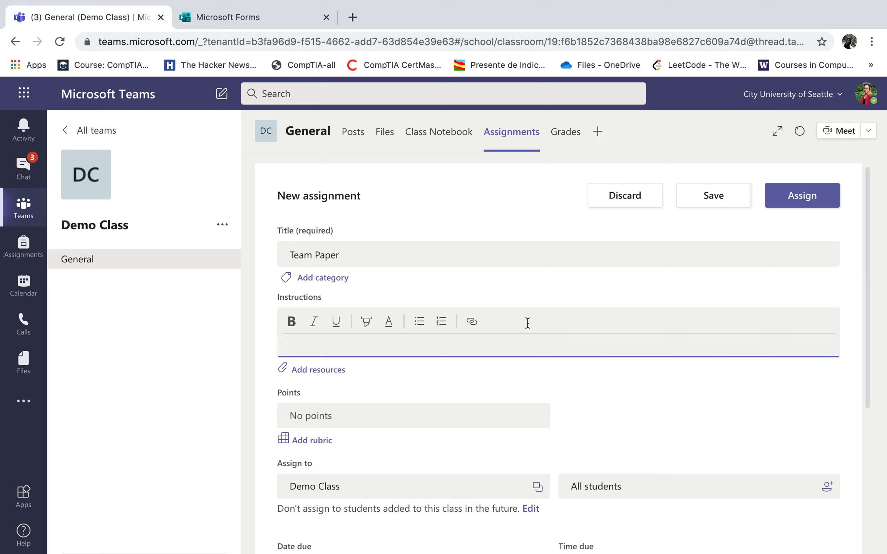
text(Write about a full stack app)
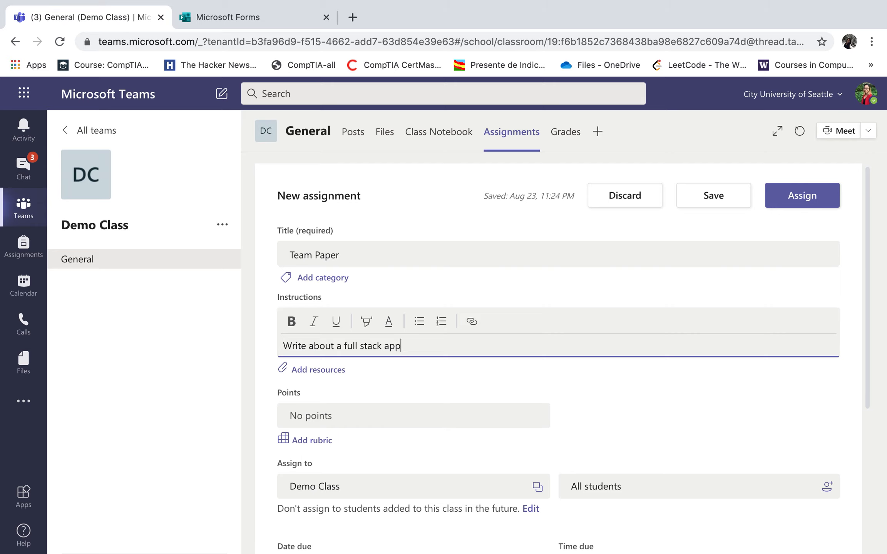
Set the points for the Team Paper assignment to 100.
click(458, 404)
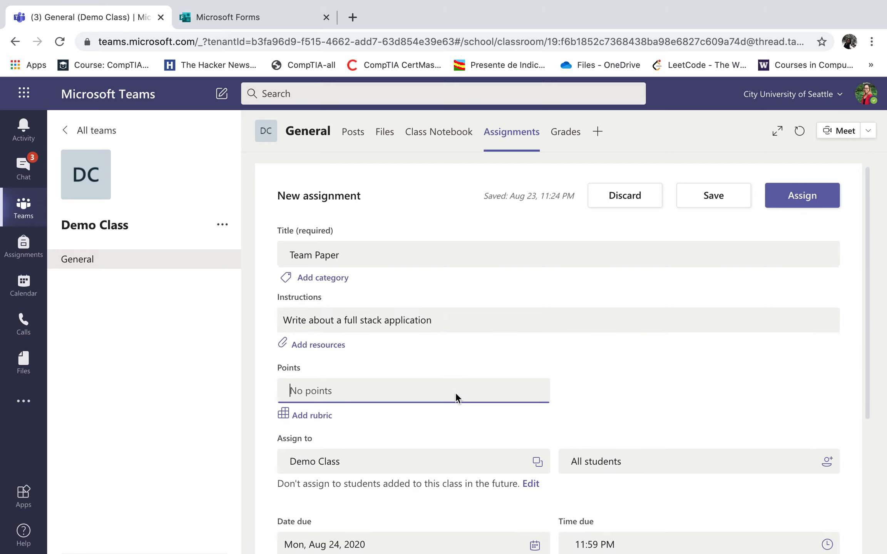
scroll(457, 397, down, 2)
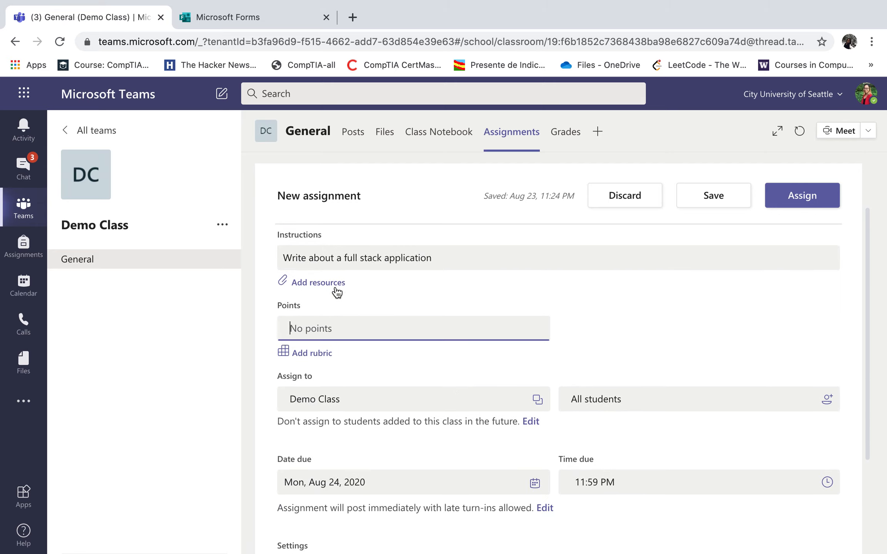
scroll(376, 284, down, 1)
scroll(375, 285, down, 1)
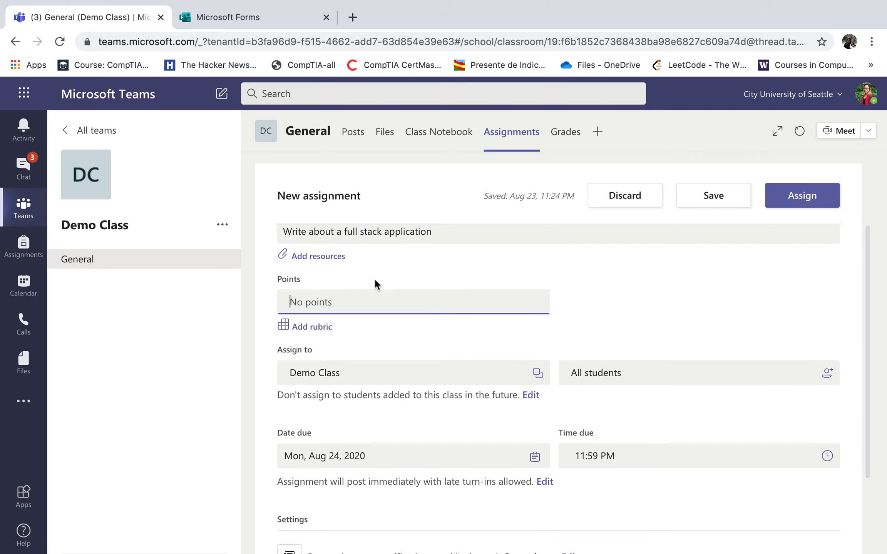
text(100)
click(392, 337)
scroll(392, 338, down, 1)
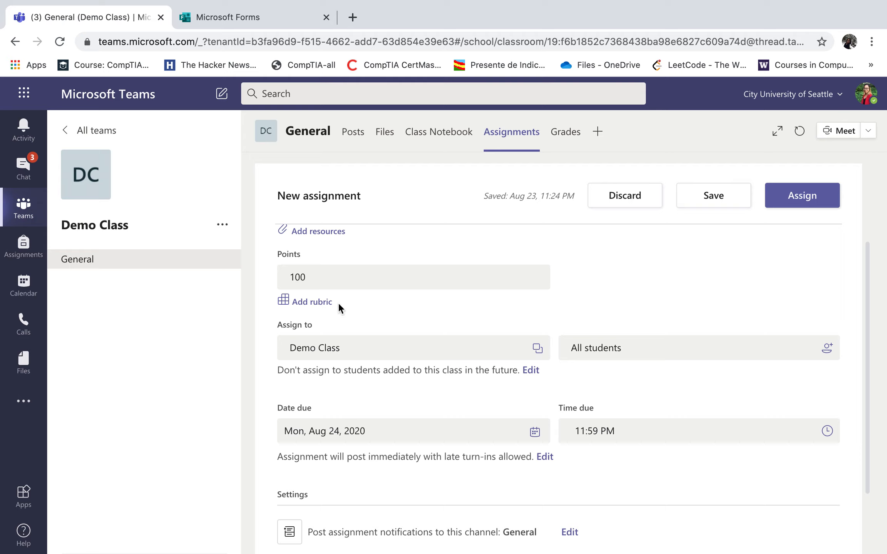
Set the Team Paper assignment to be assigned to all students added to this class in the future.
scroll(418, 308, down, 2)
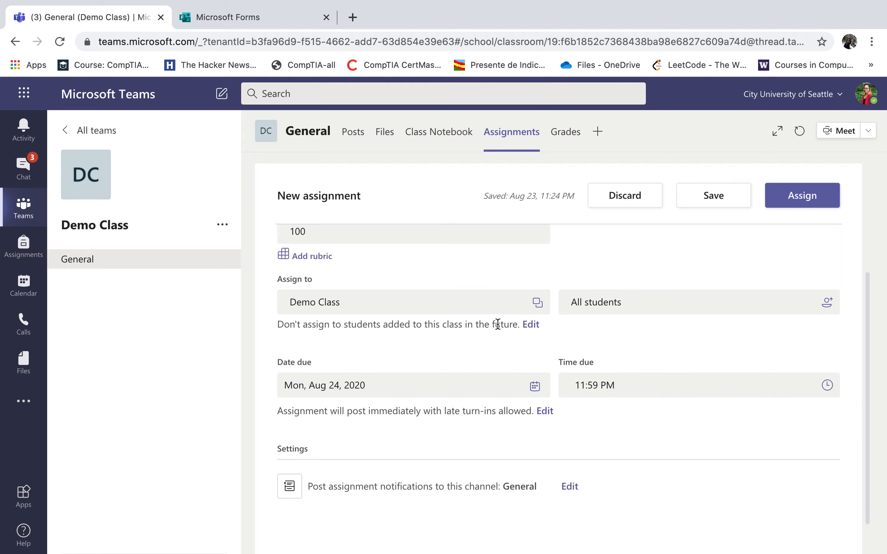
click(530, 326)
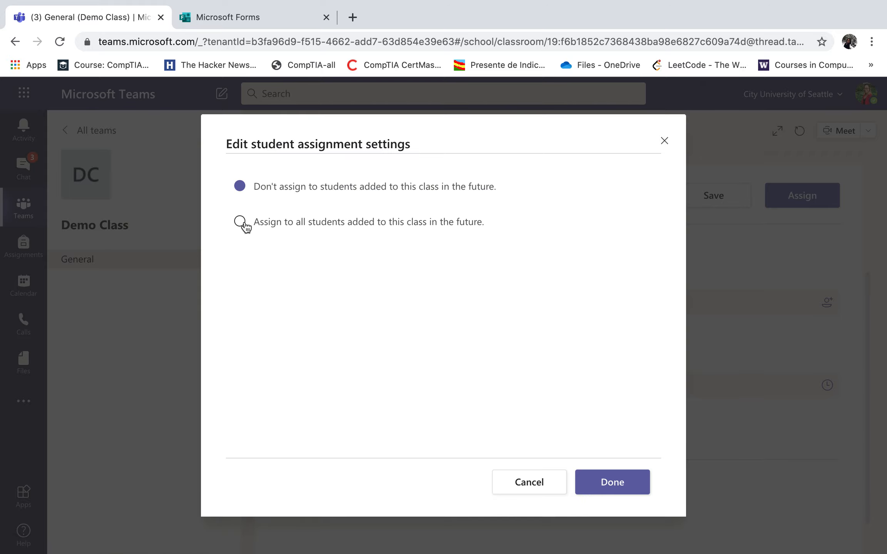
click(243, 223)
click(612, 485)
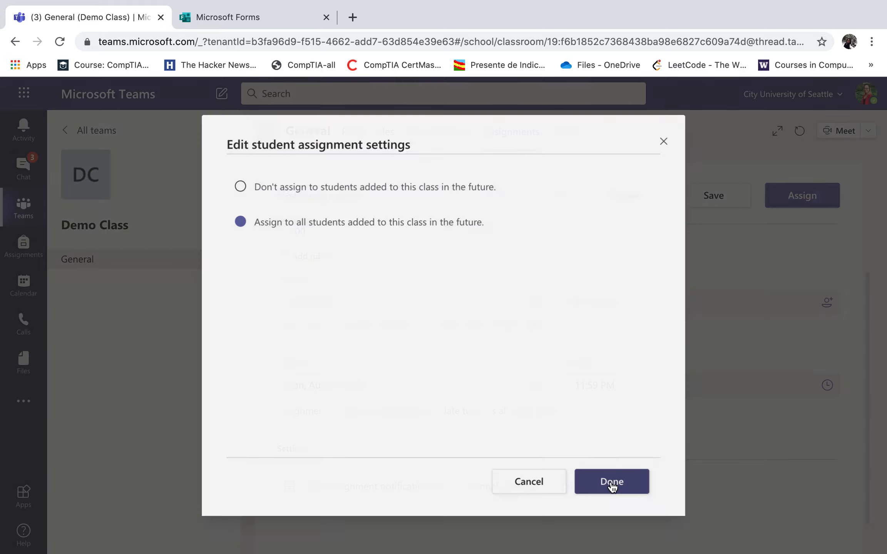
Set the Team Paper due date to Sat, Sep 5, 2020, and assign it to the class.
scroll(669, 352, down, 1)
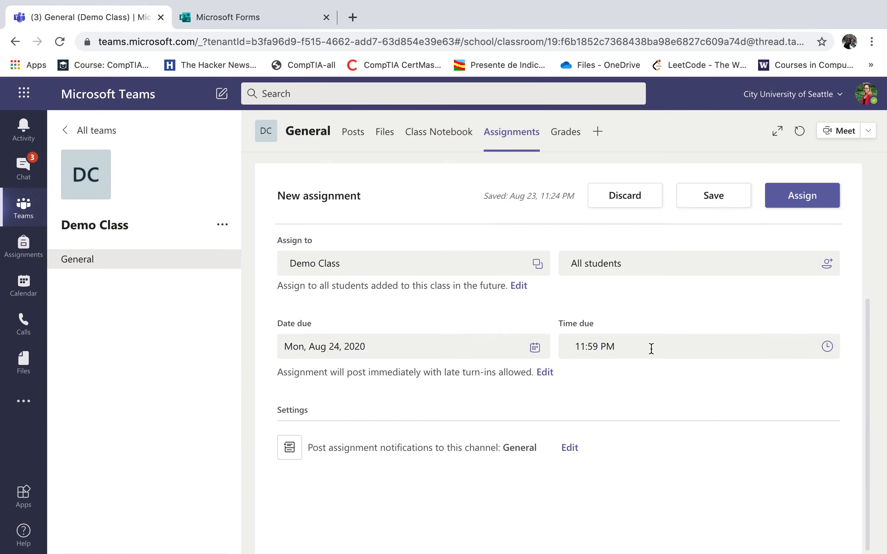
click(541, 358)
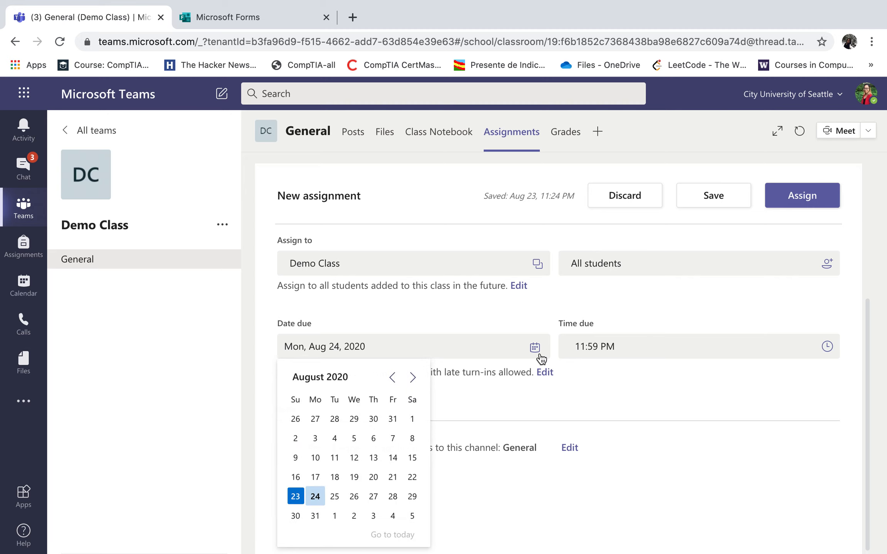
click(412, 516)
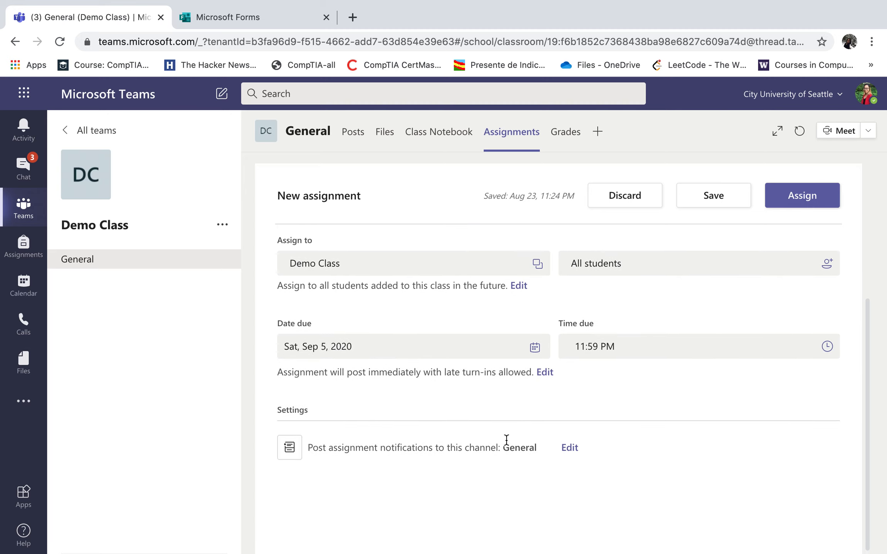
click(803, 202)
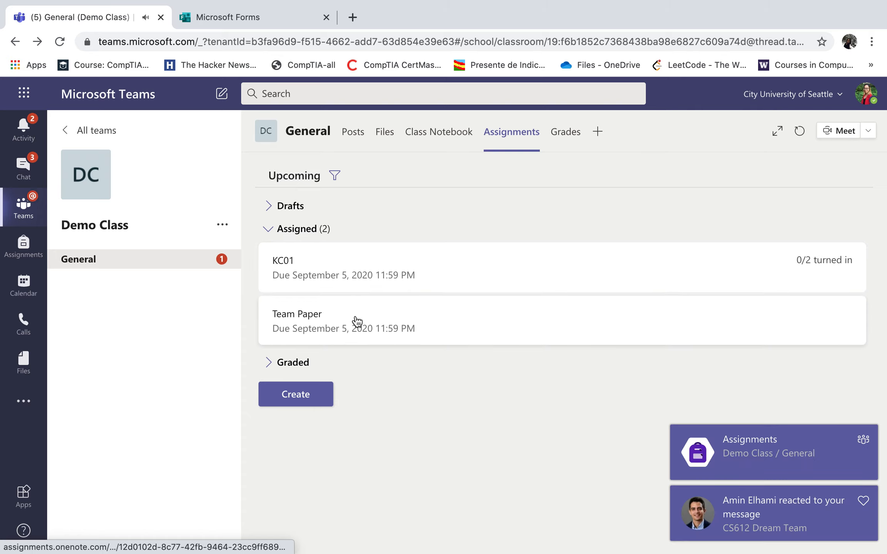
Dismiss the pop-up notifications and review the KC01 and Team Paper announcements in the General channel's posts.
click(865, 442)
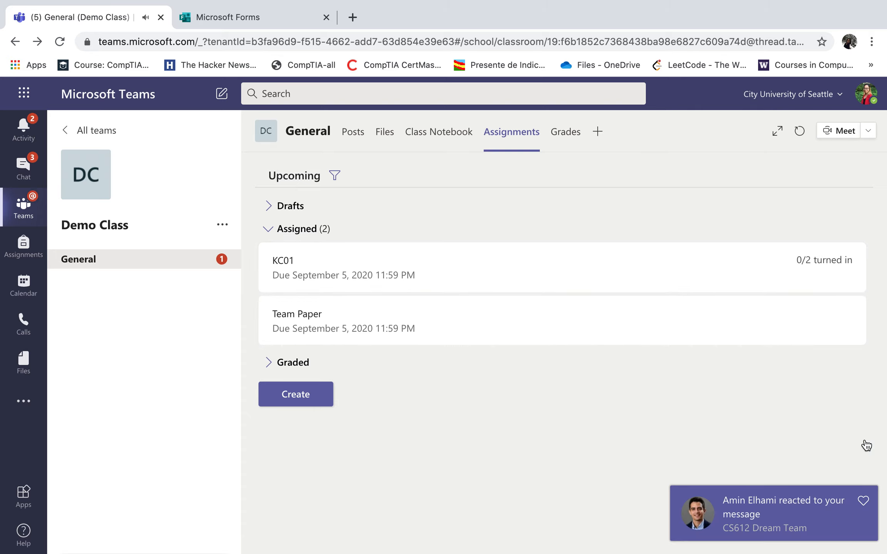
click(870, 501)
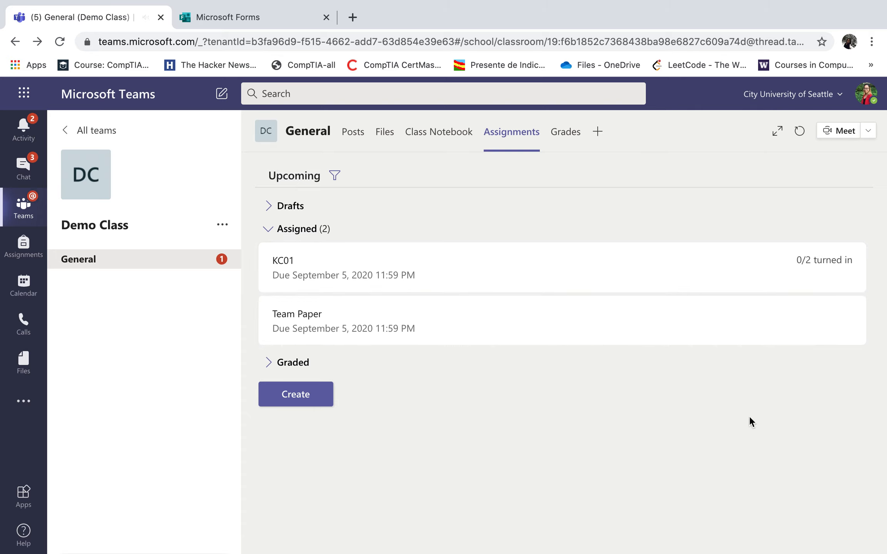
click(357, 134)
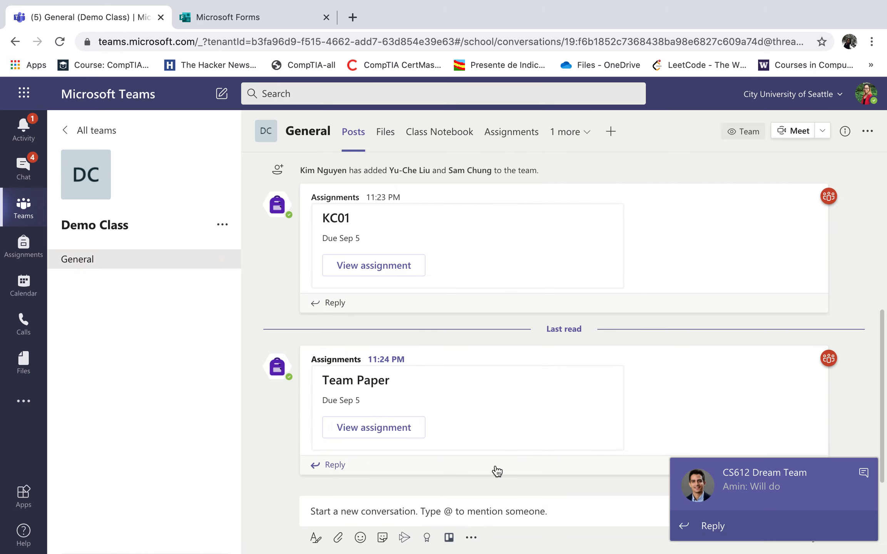
click(865, 473)
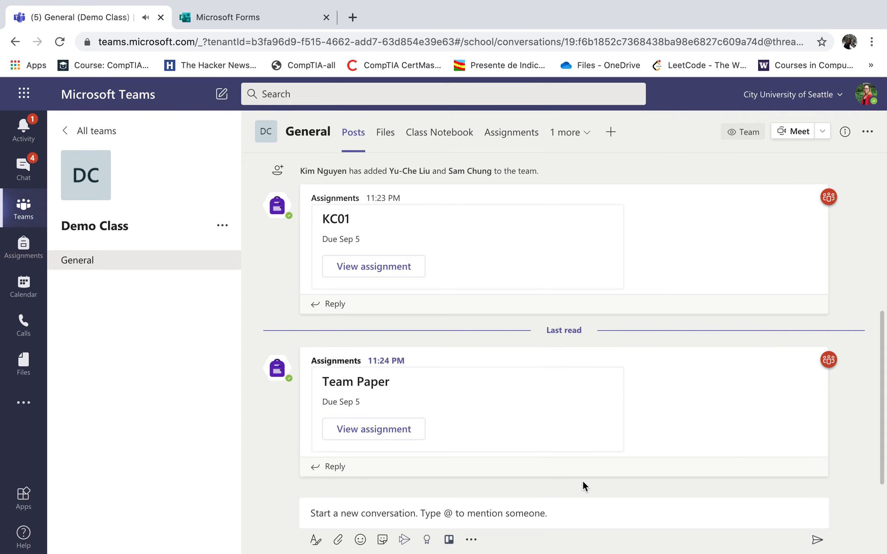
scroll(634, 380, up, 3)
scroll(633, 379, up, 1)
scroll(633, 379, down, 3)
scroll(633, 379, up, 3)
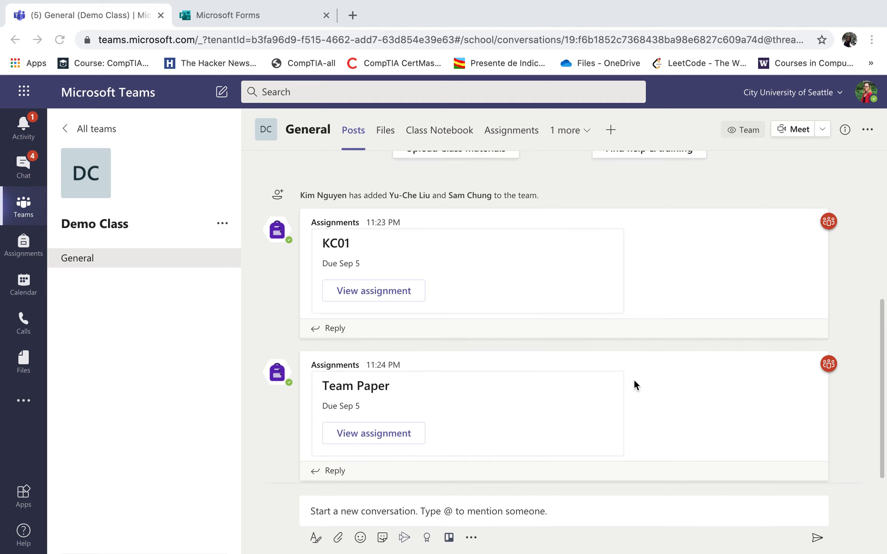
scroll(633, 379, up, 1)
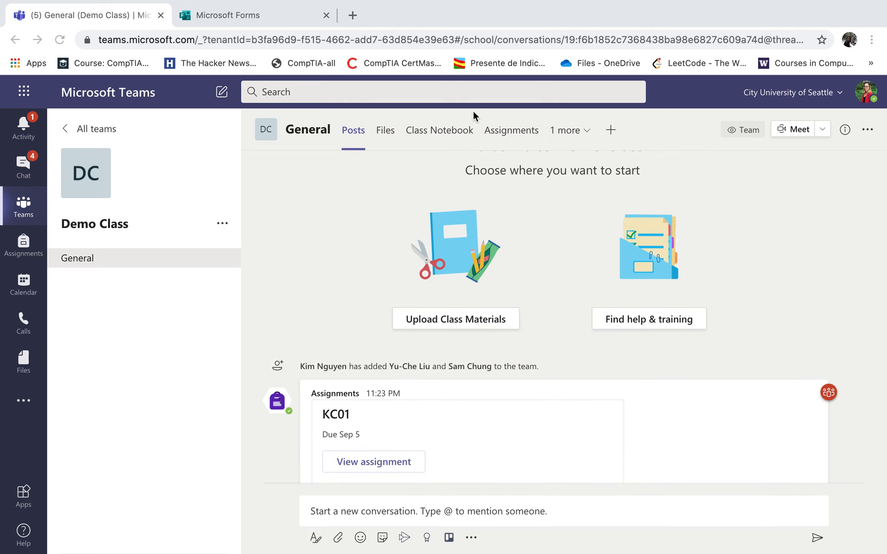
Open the Demo Class grades and examine the students' grade cells for Team Paper and KC01.
click(574, 132)
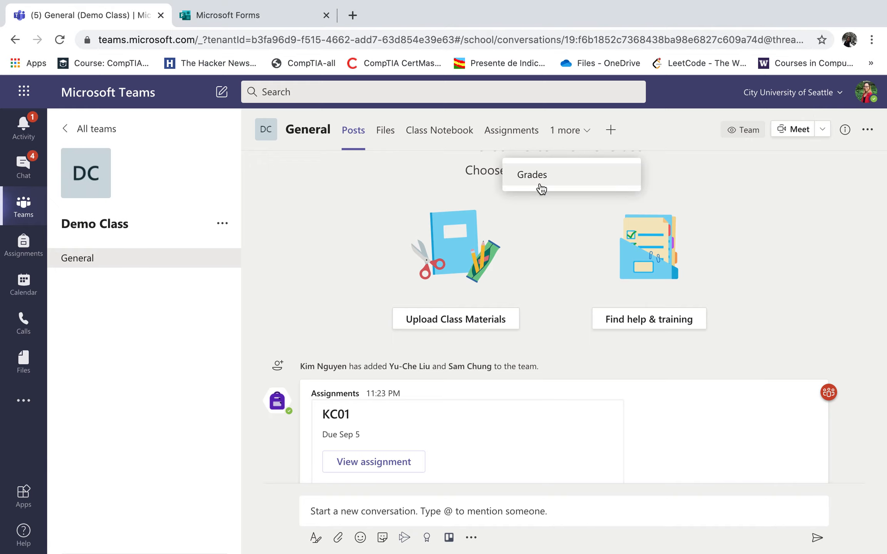
click(540, 180)
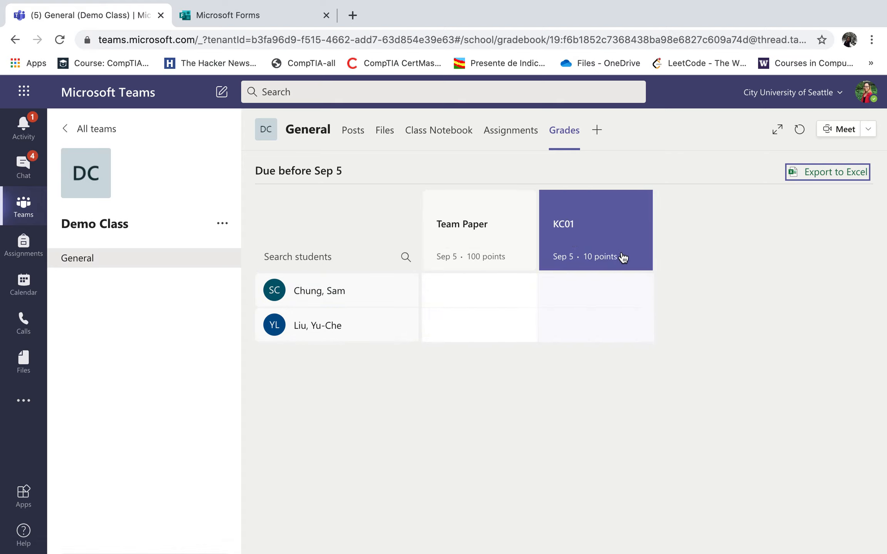
click(504, 298)
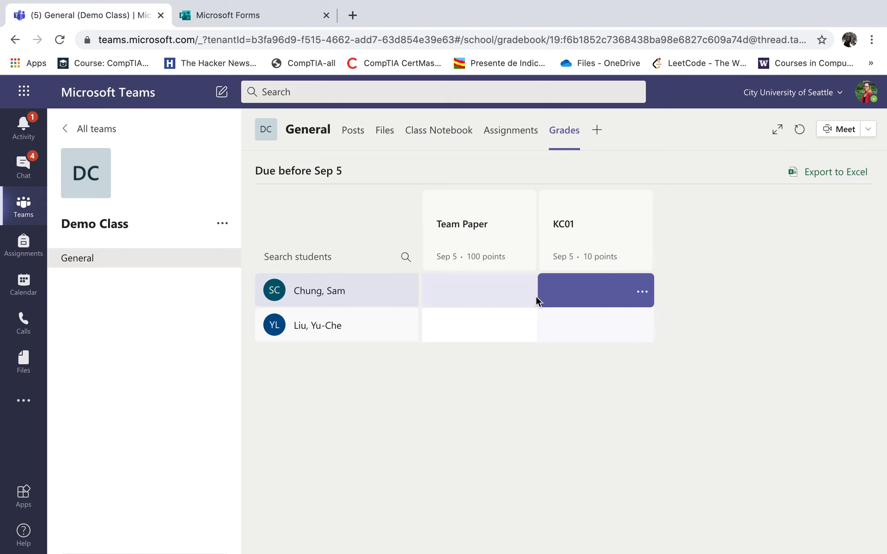
click(476, 319)
click(469, 289)
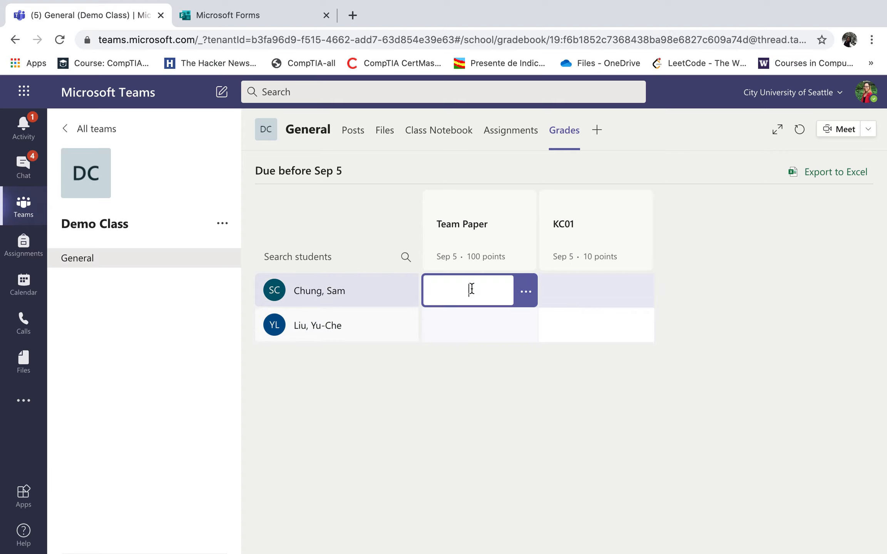
click(470, 325)
click(742, 338)
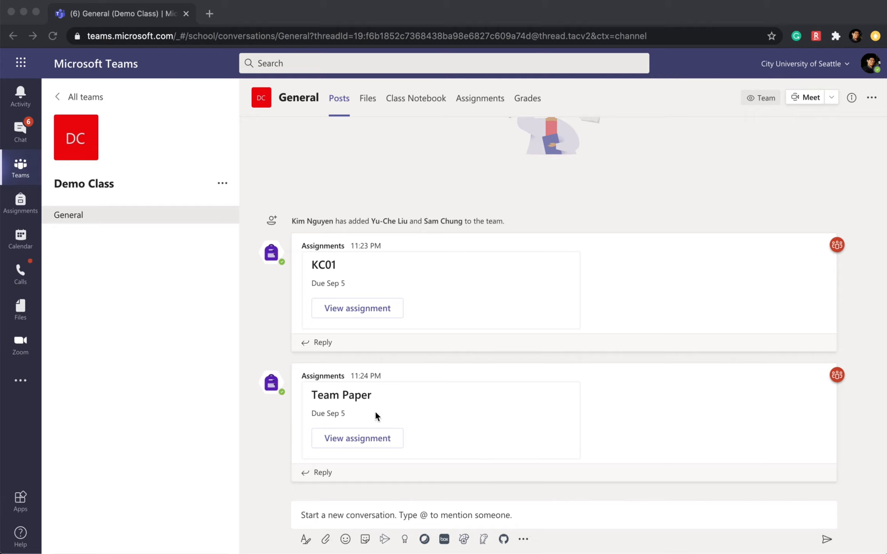
From the student account, open the Team Paper assignment in Demo Class's assignments.
click(272, 428)
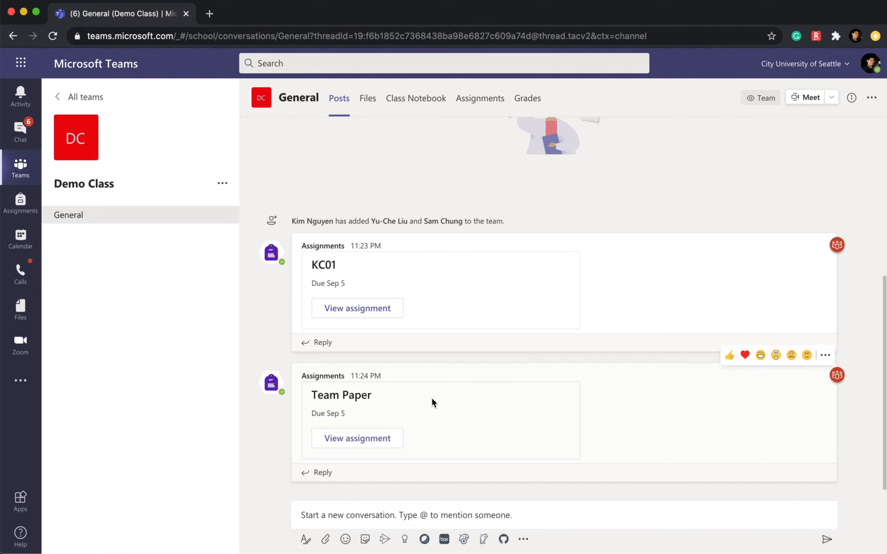
click(484, 101)
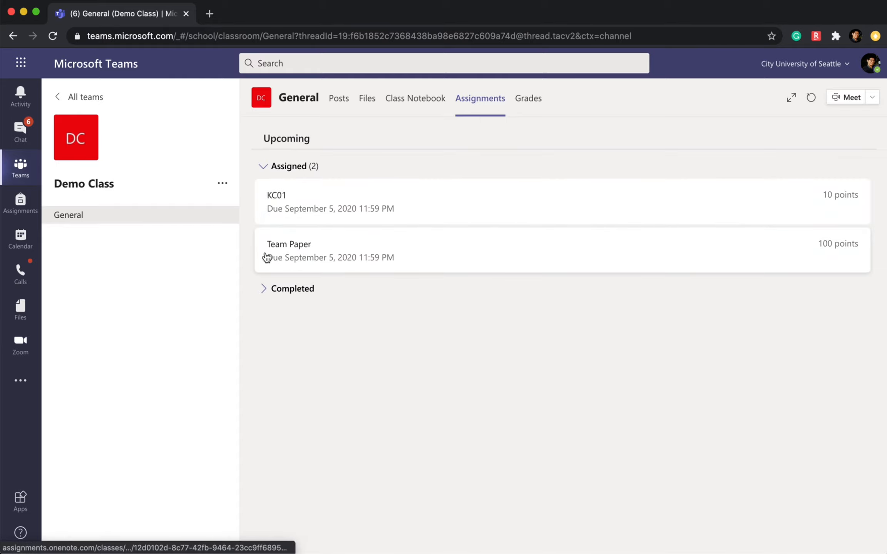
click(345, 252)
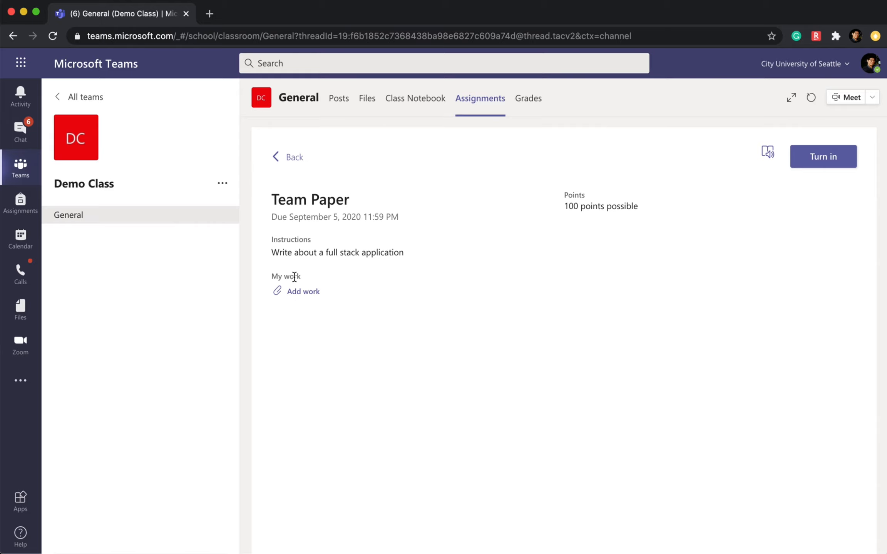
Look at the file sources for adding work to the Team Paper, and leave without attaching anything.
drag(300, 278, 268, 275)
click(269, 274)
click(293, 293)
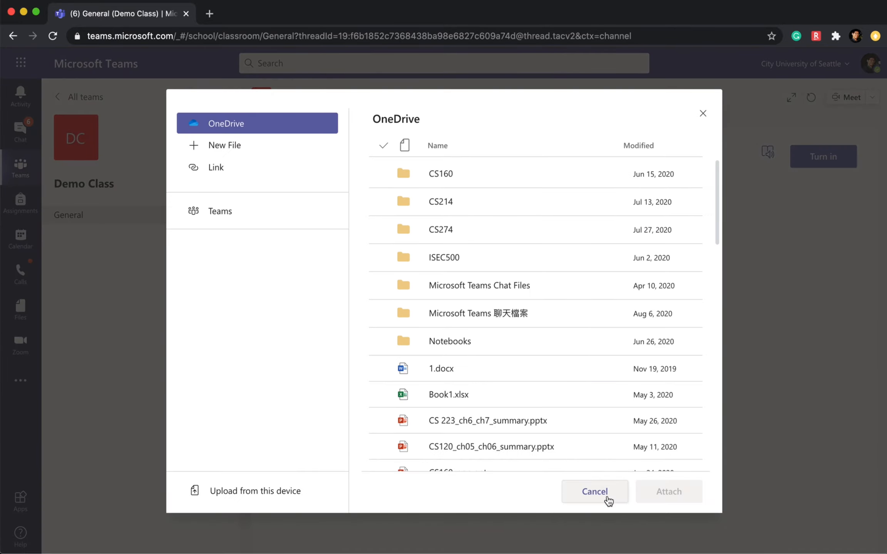
click(607, 498)
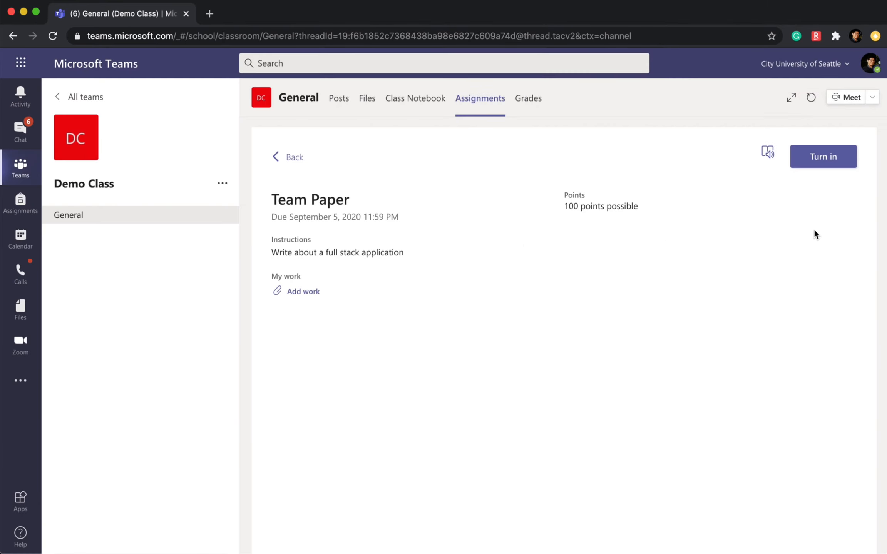
Turn in the Team Paper without attached work, and expand the completed assignments in the assignment list.
click(805, 164)
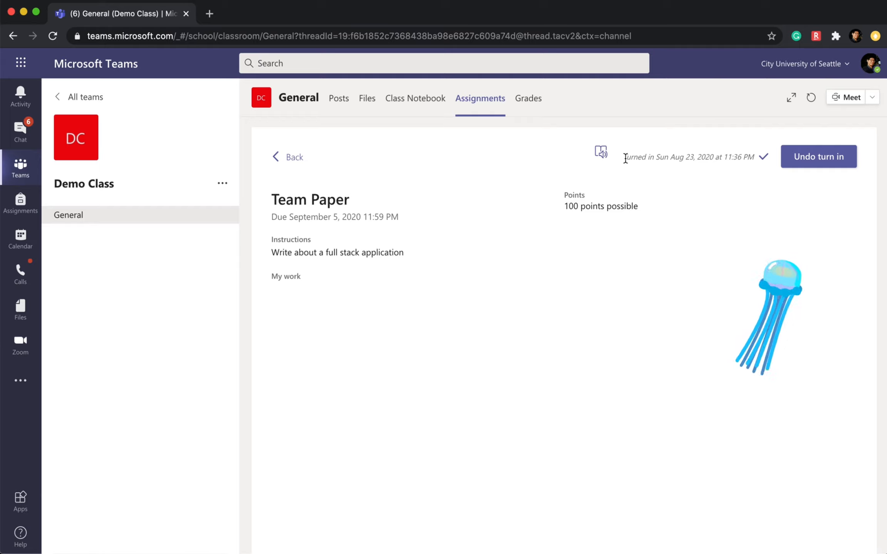
drag(624, 157, 656, 153)
click(656, 153)
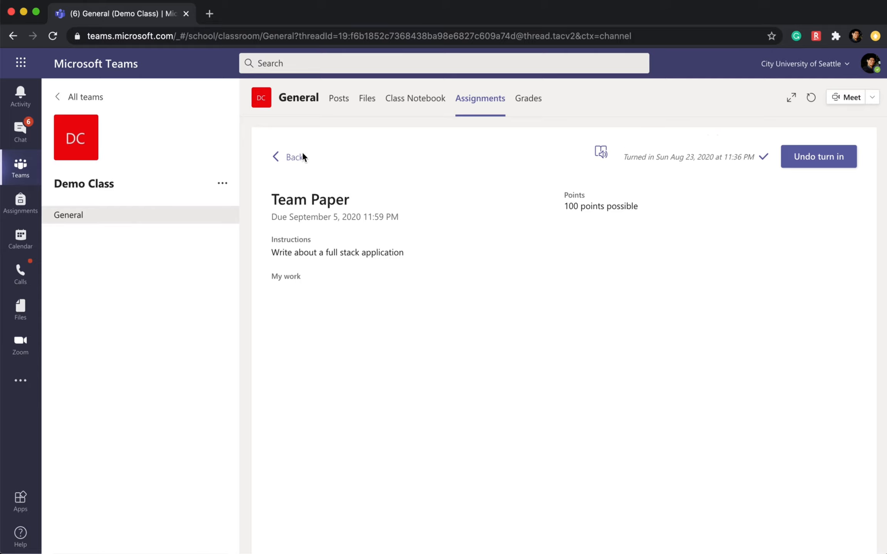
click(287, 161)
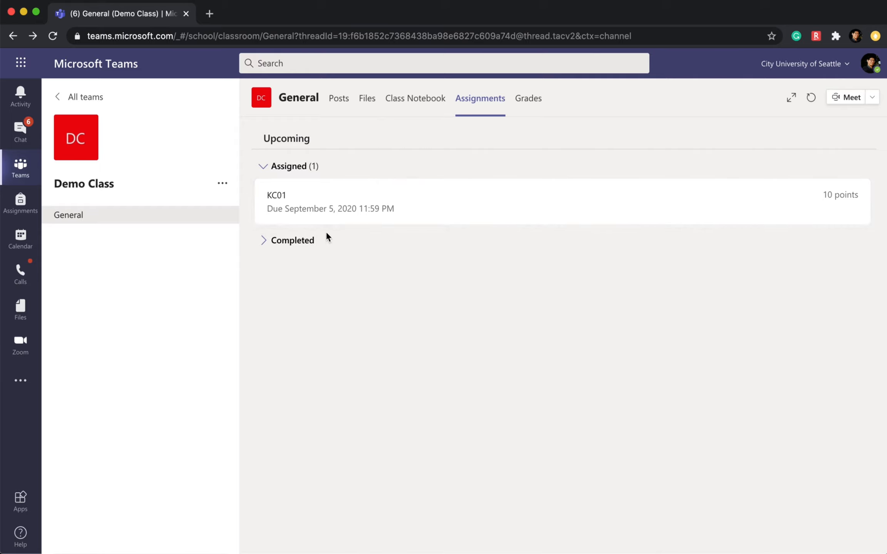
click(299, 243)
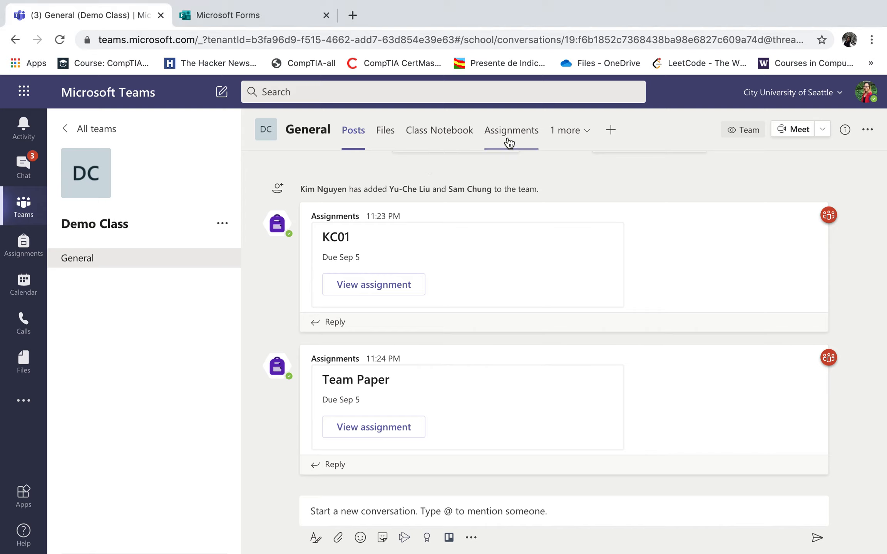
In the teacher's account, check the turn-in status of KC01 and Team Paper in the assignments and the gradebook.
click(519, 136)
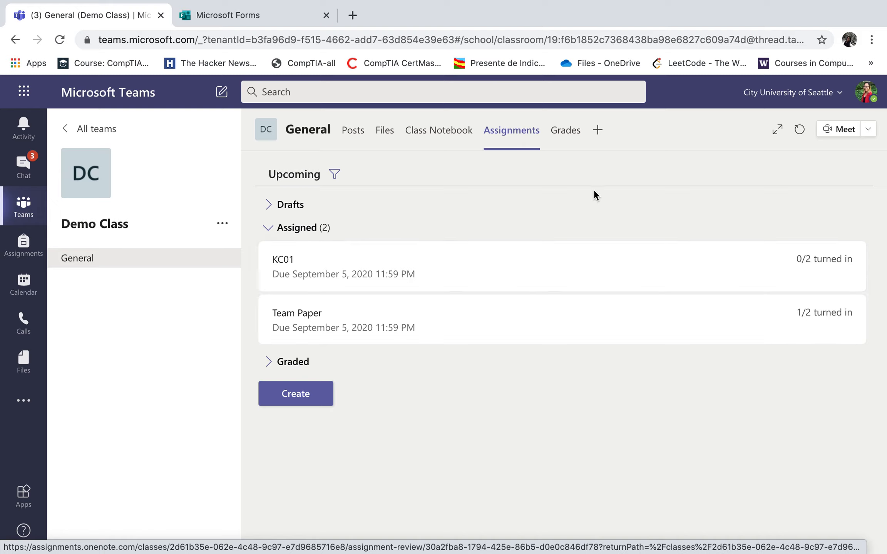
click(564, 131)
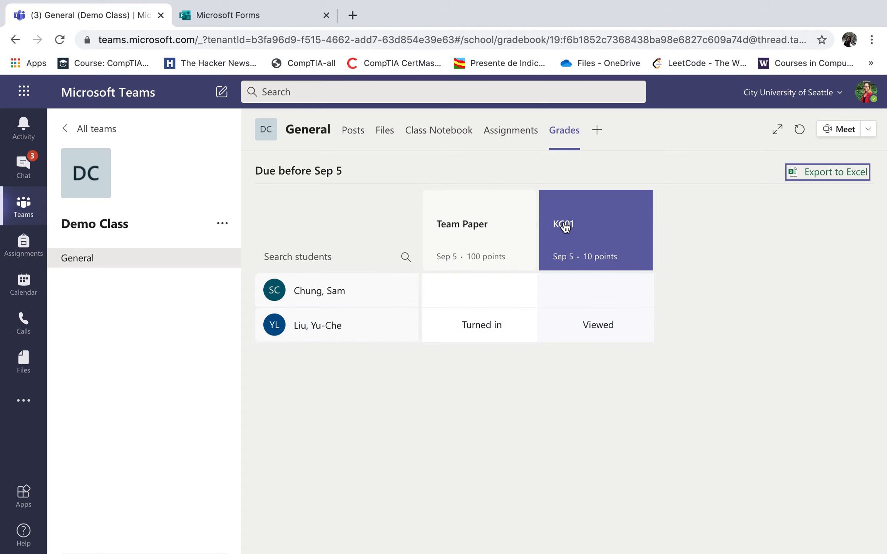
click(587, 323)
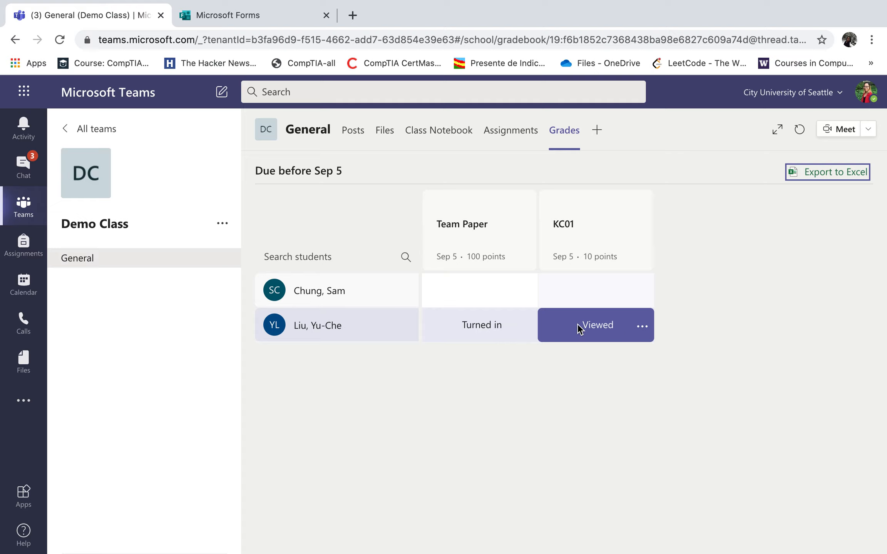
click(427, 339)
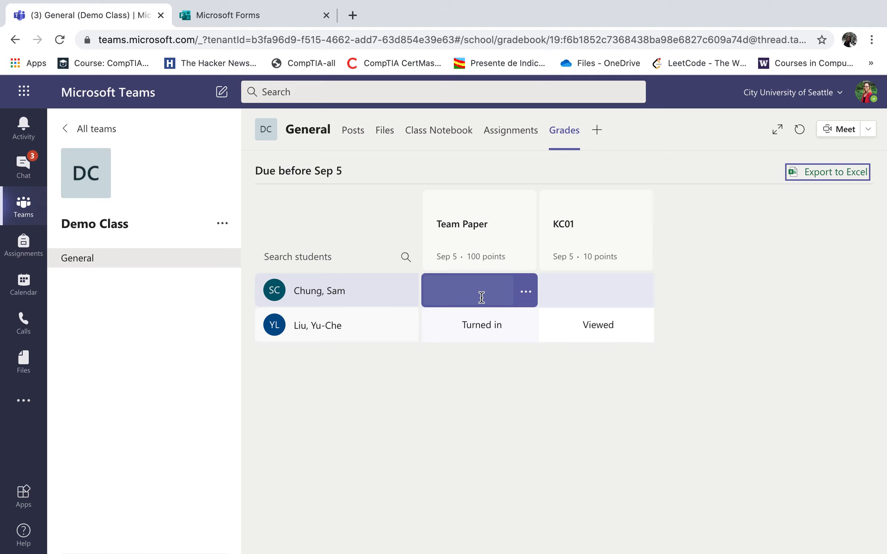
Open the student's turned-in Team Paper submission and check its history.
click(517, 133)
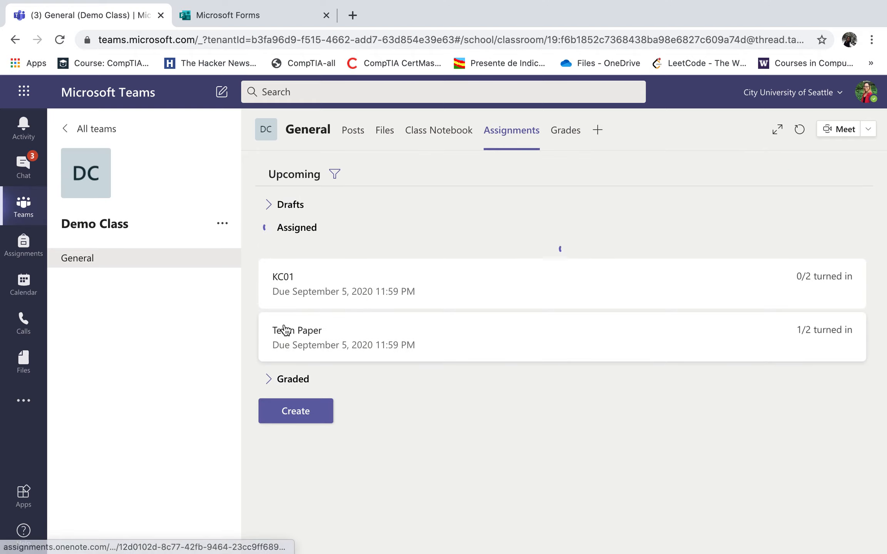
click(362, 320)
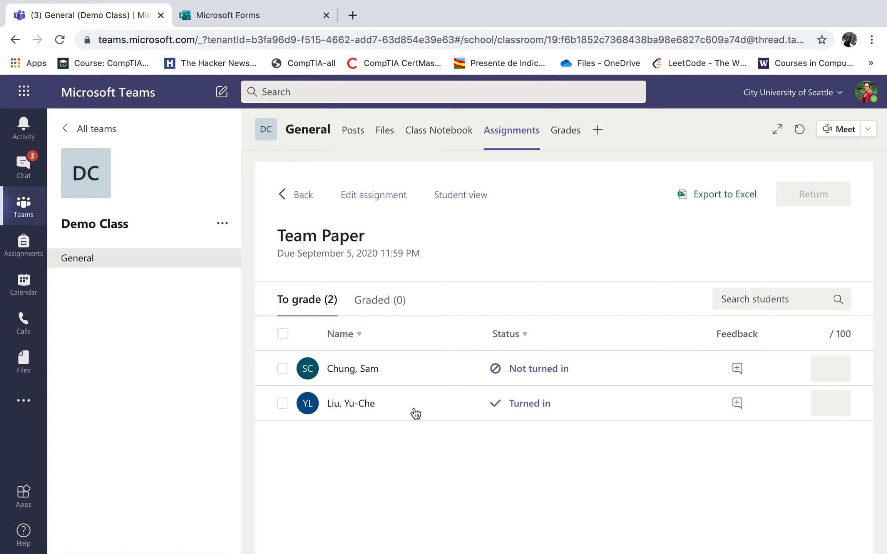
click(523, 410)
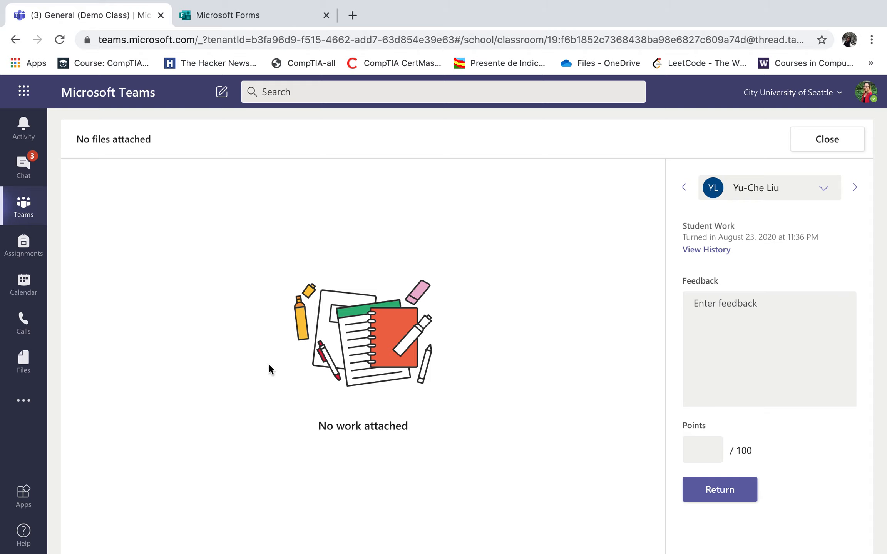
click(709, 251)
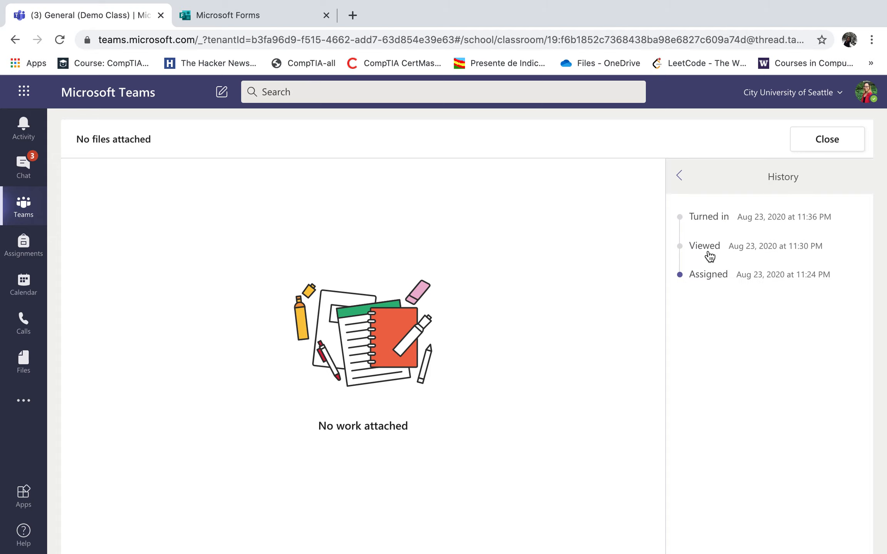
click(679, 178)
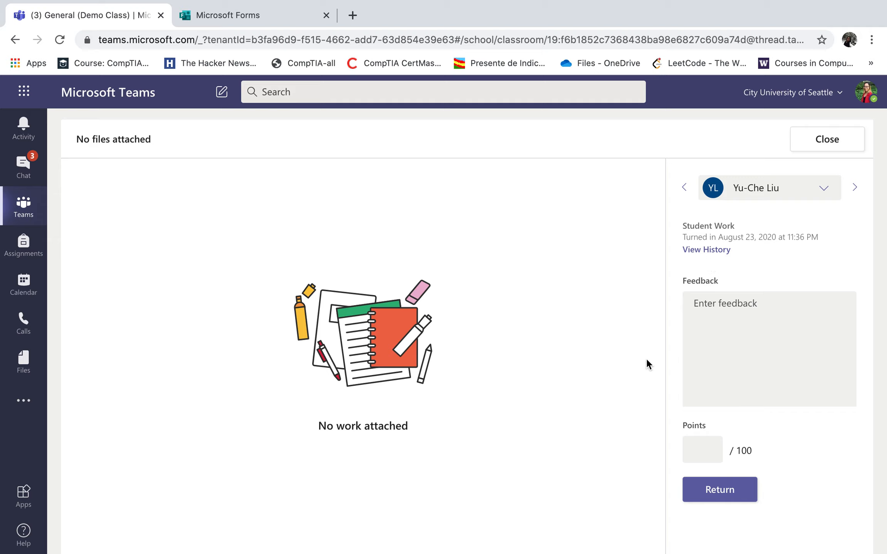
Give the Team Paper submission the feedback "Good job" and 100 points, return it to the student, and close the submission.
click(726, 354)
text(Good job)
click(701, 447)
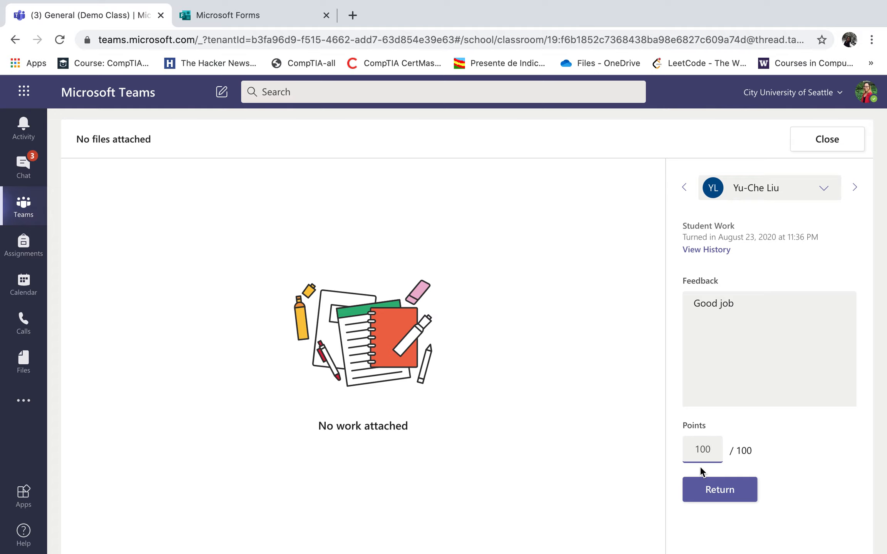
click(728, 498)
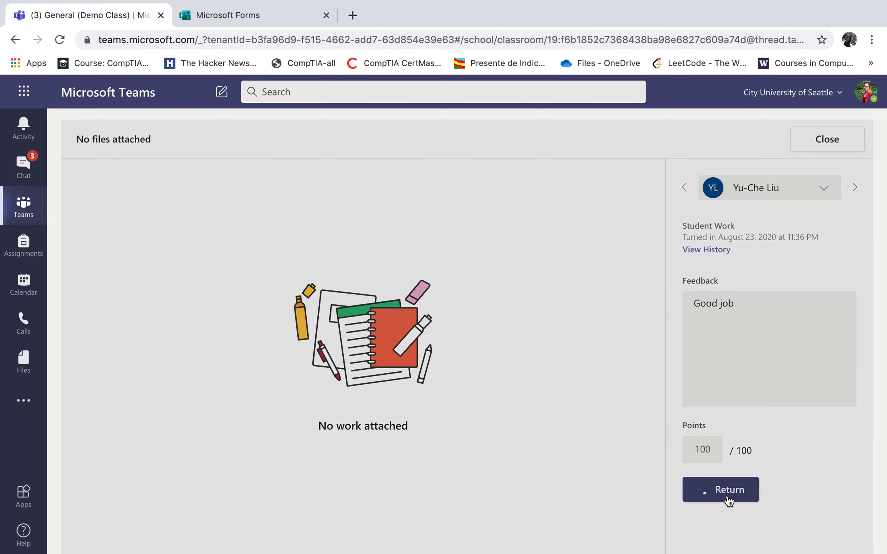
click(822, 139)
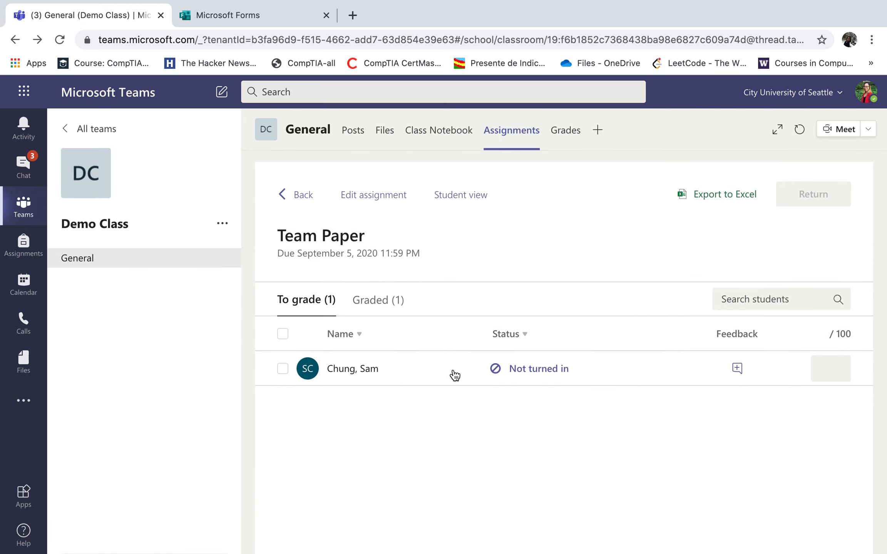
Open the Demo Class grades and examine the Team Paper's status and points from the student account.
click(572, 145)
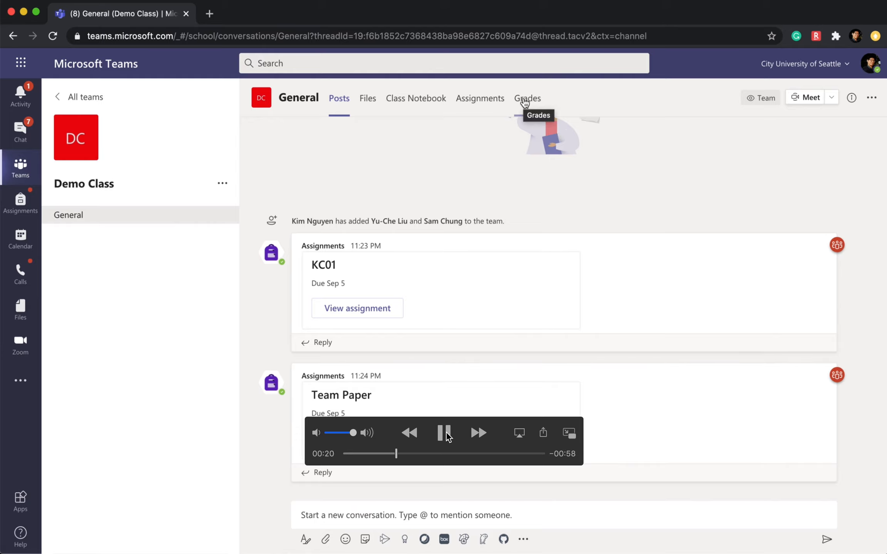
click(524, 100)
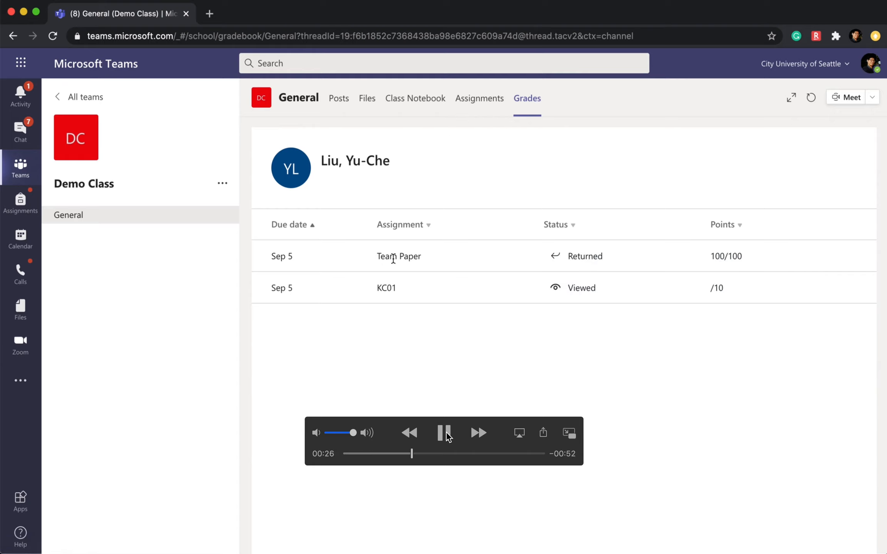
drag(613, 260, 568, 261)
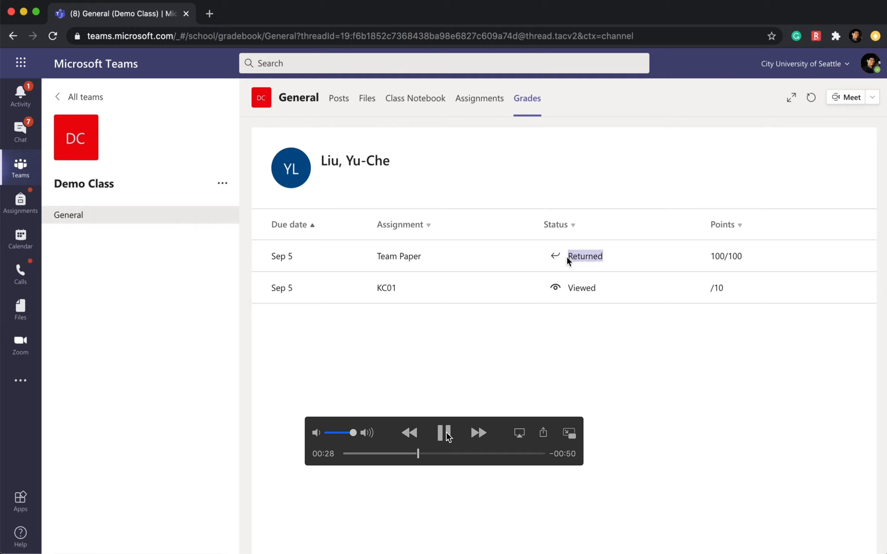
click(607, 262)
drag(606, 262, 567, 258)
drag(711, 256, 758, 257)
click(759, 259)
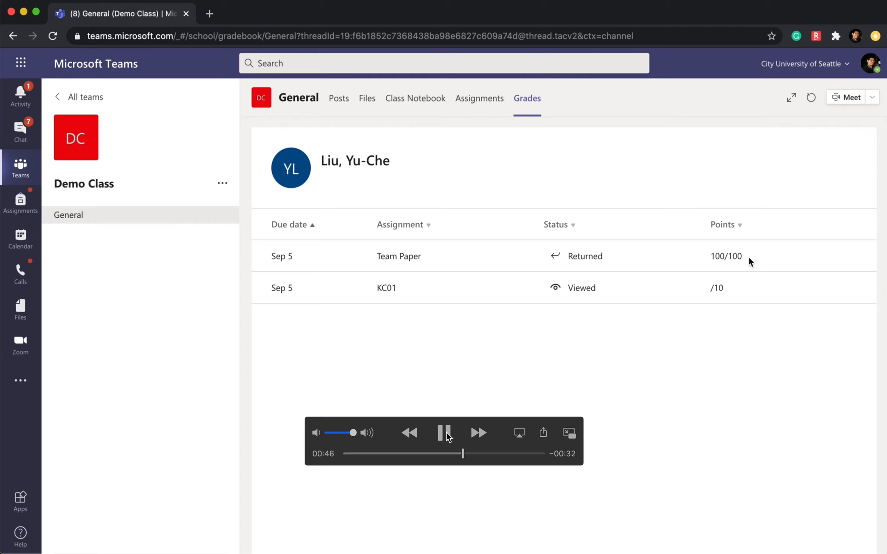
drag(750, 260, 527, 249)
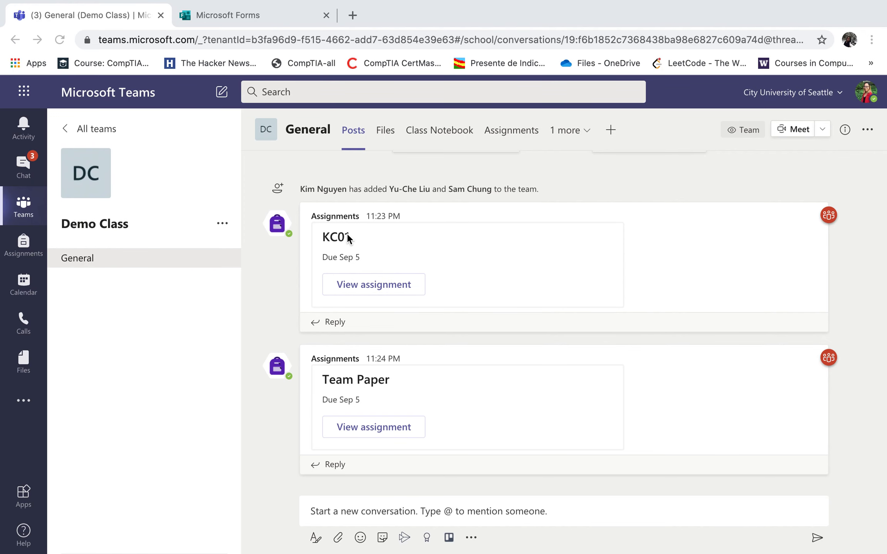
Create a channel named "Team 1" in Demo Class with private access for a specific group of people.
click(221, 225)
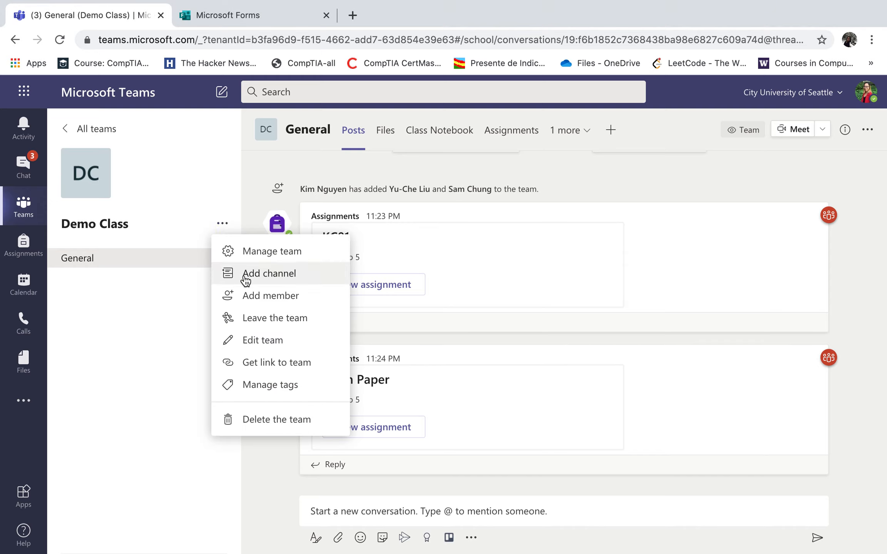
click(294, 274)
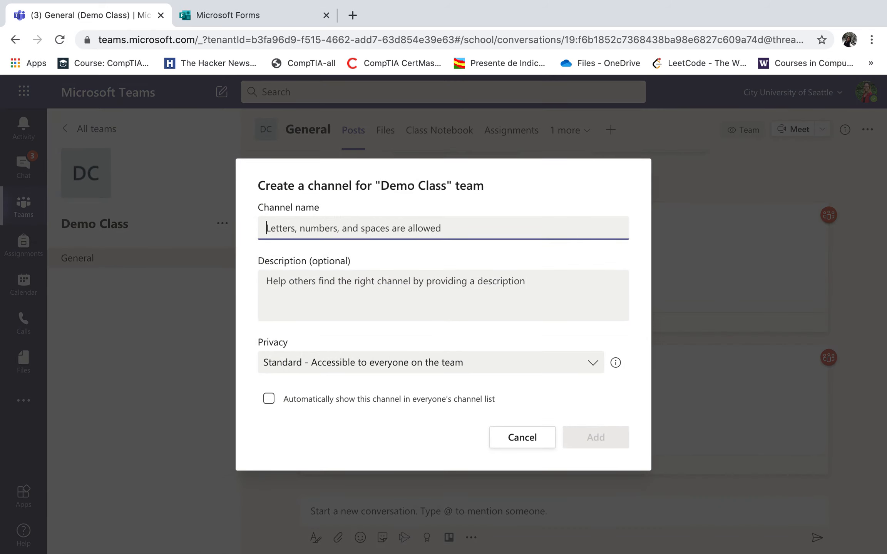
text(Team 1)
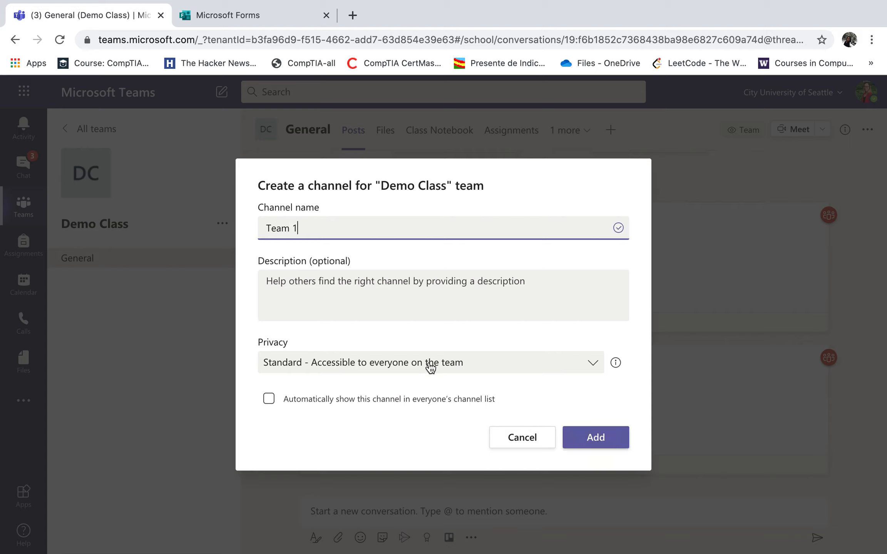
click(398, 372)
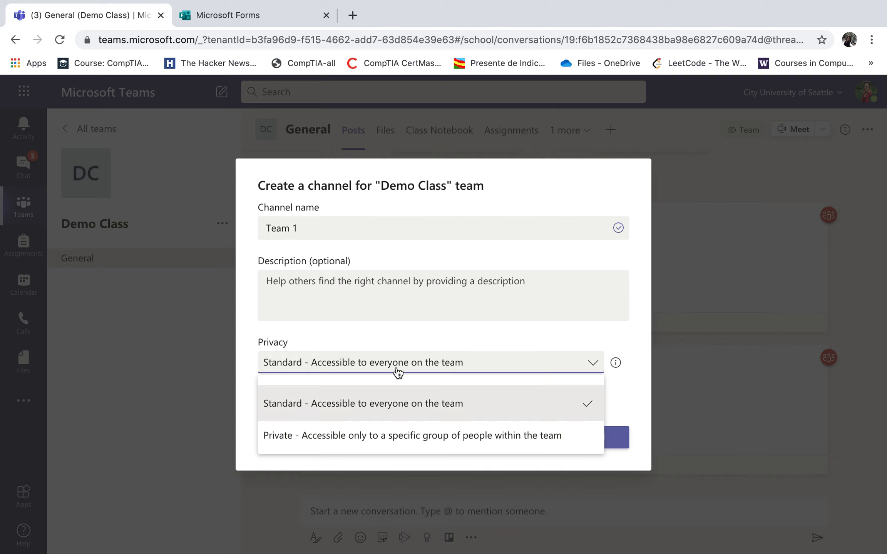
click(415, 437)
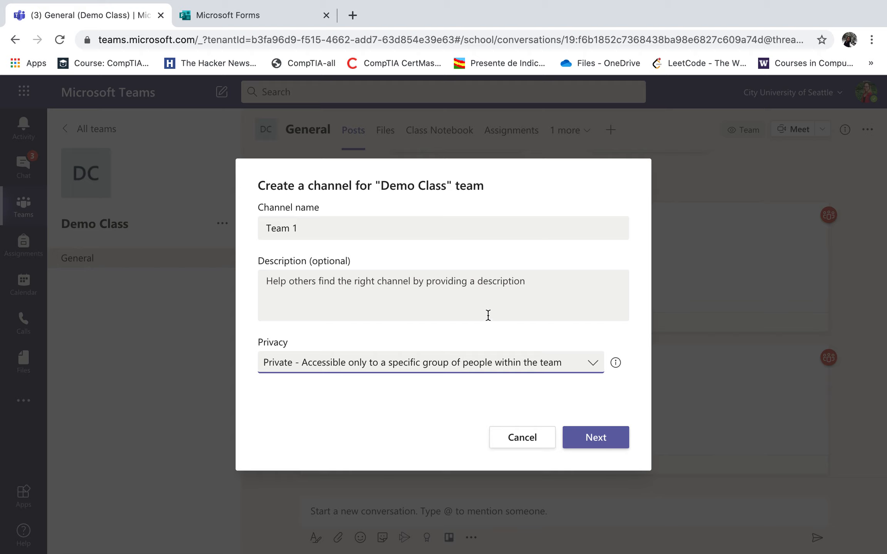
click(591, 439)
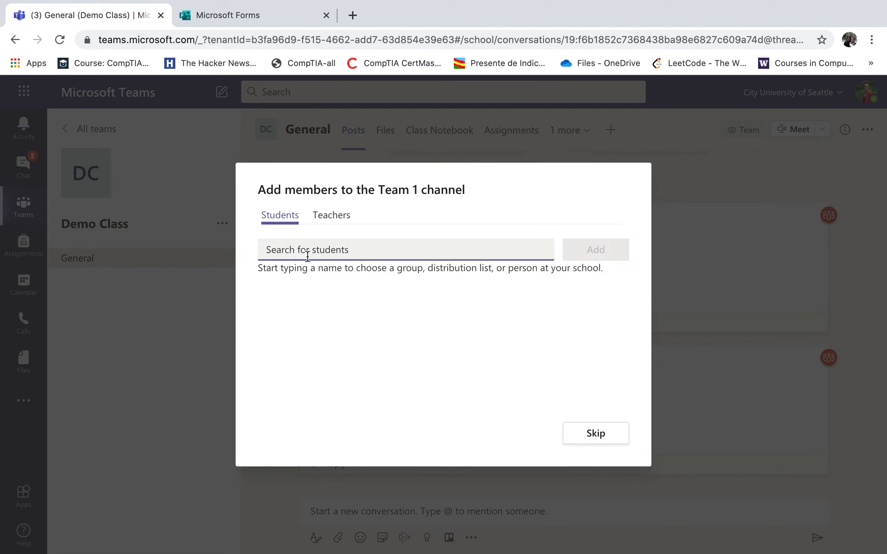
Add one student from the class as a member of the Team 1 channel and finish the channel setup.
text(Y)
click(344, 289)
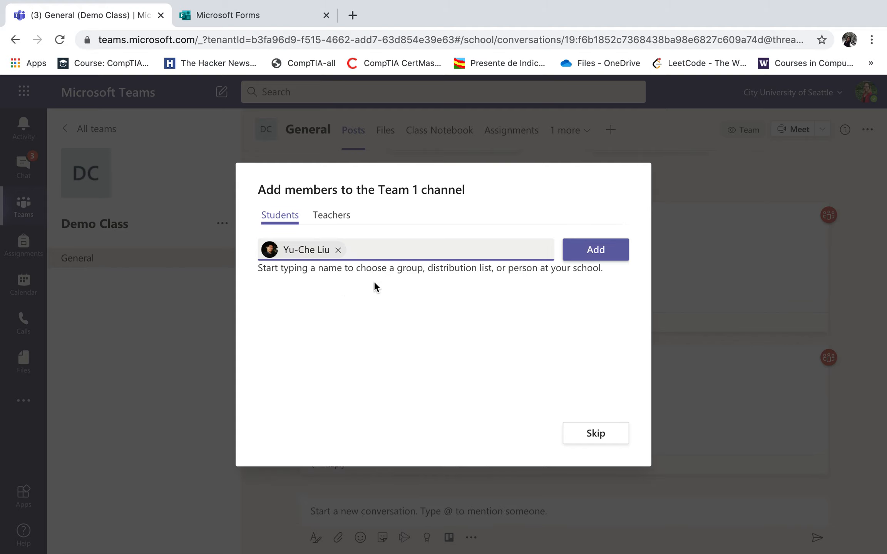
click(604, 251)
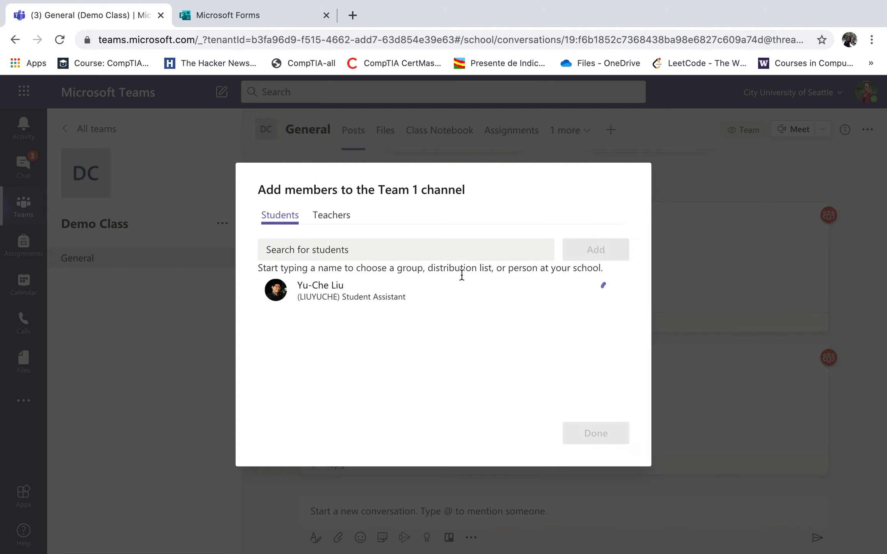
click(590, 434)
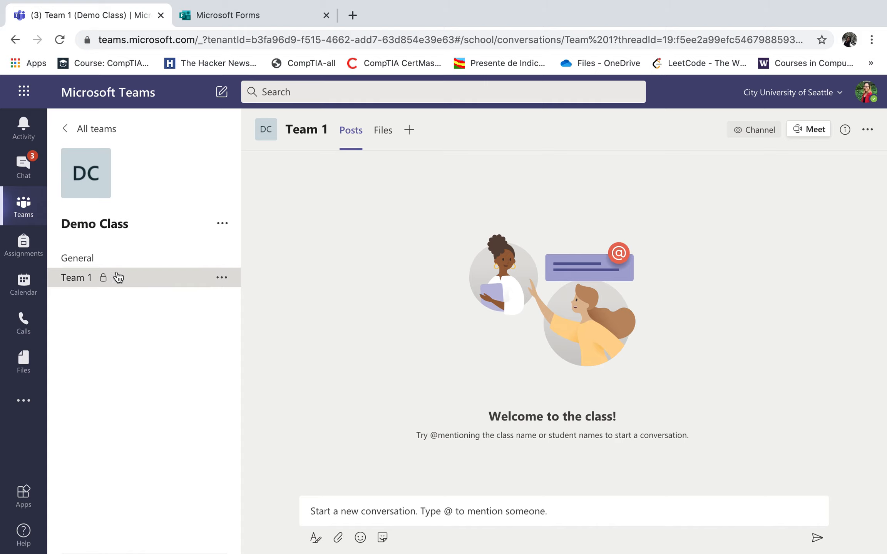
Add a second channel named "Team 2" to Demo Class with standard access for everyone on the team.
click(222, 223)
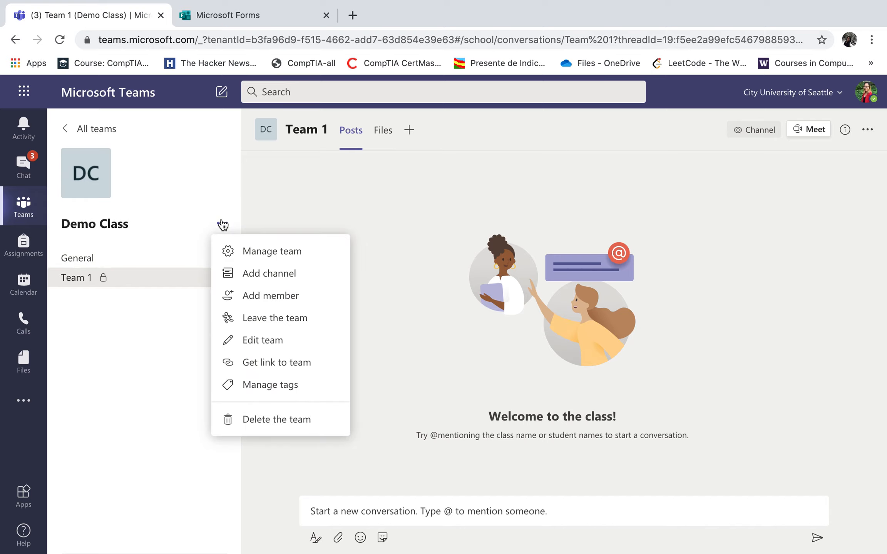
click(165, 225)
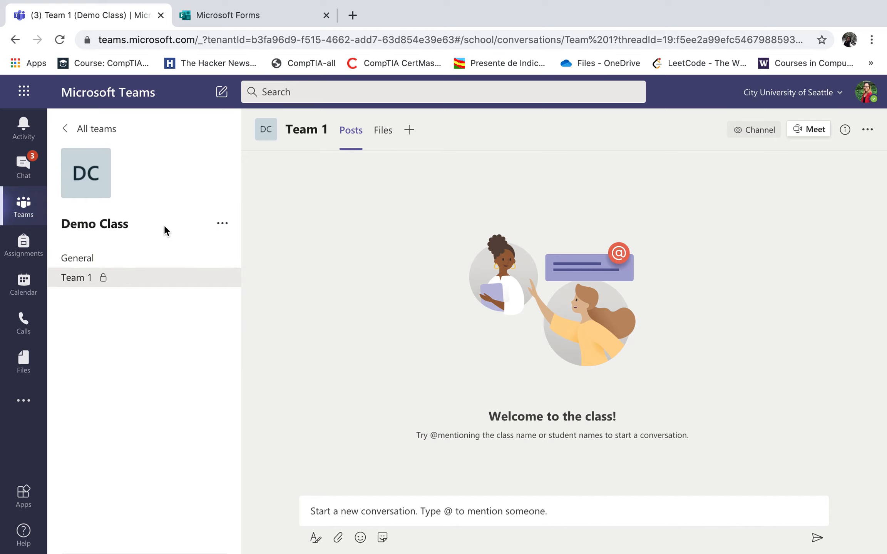
click(220, 225)
click(242, 275)
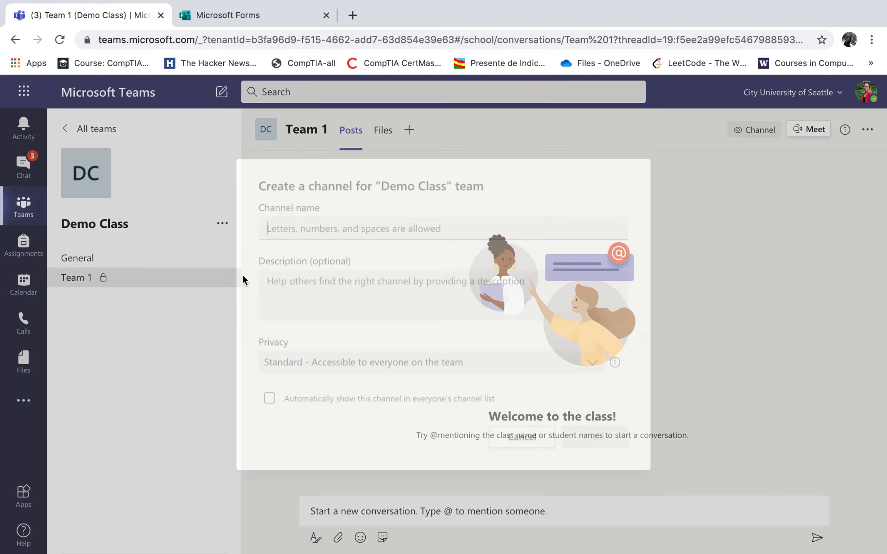
text(Team 1)
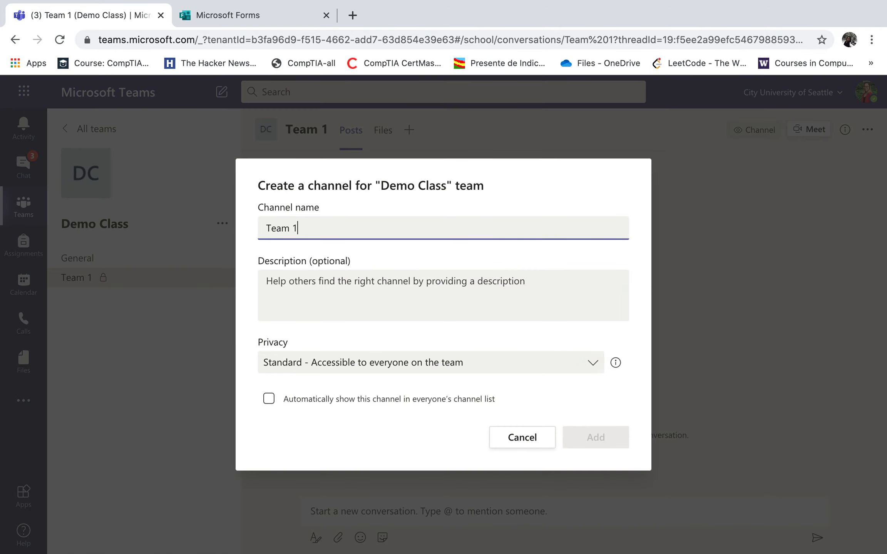
key(BackSpace)
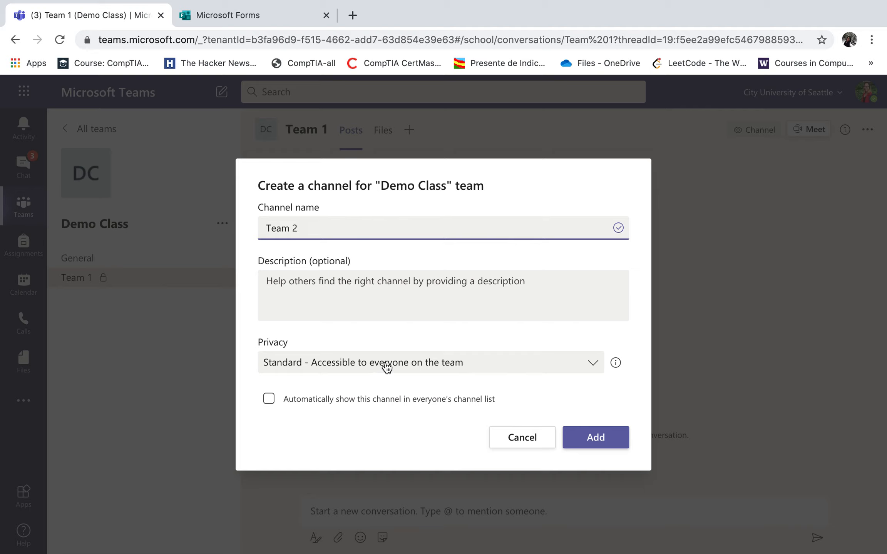
click(581, 435)
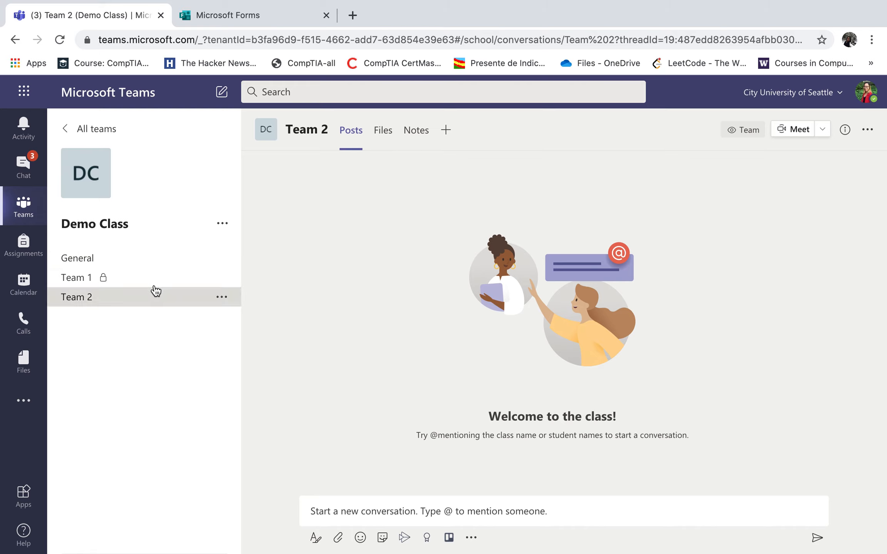
Open the General channel and examine its posts, the meeting options and the apps available for messages.
click(141, 261)
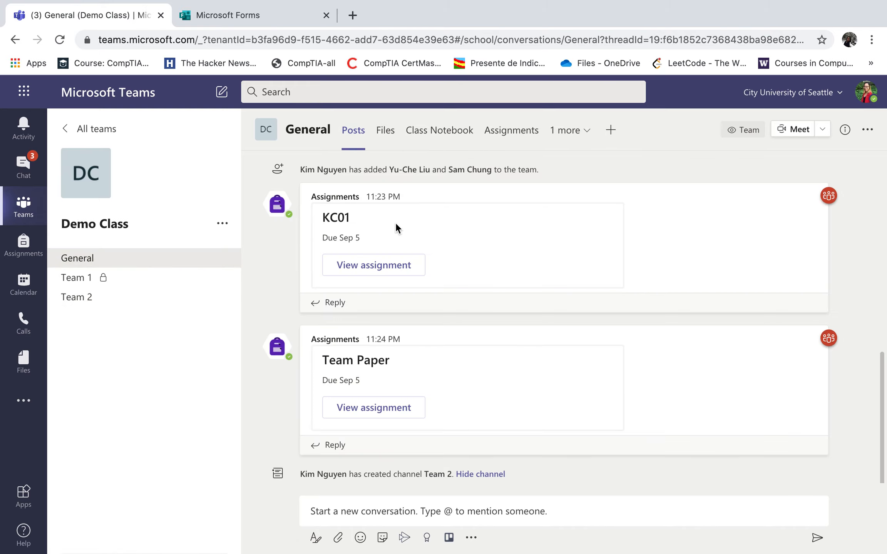
scroll(596, 302, up, 1)
scroll(594, 296, down, 1)
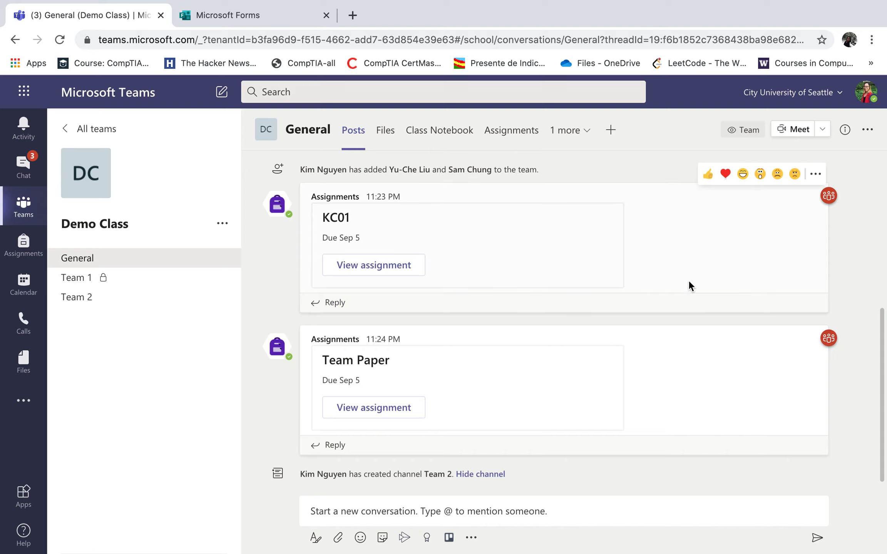
click(822, 130)
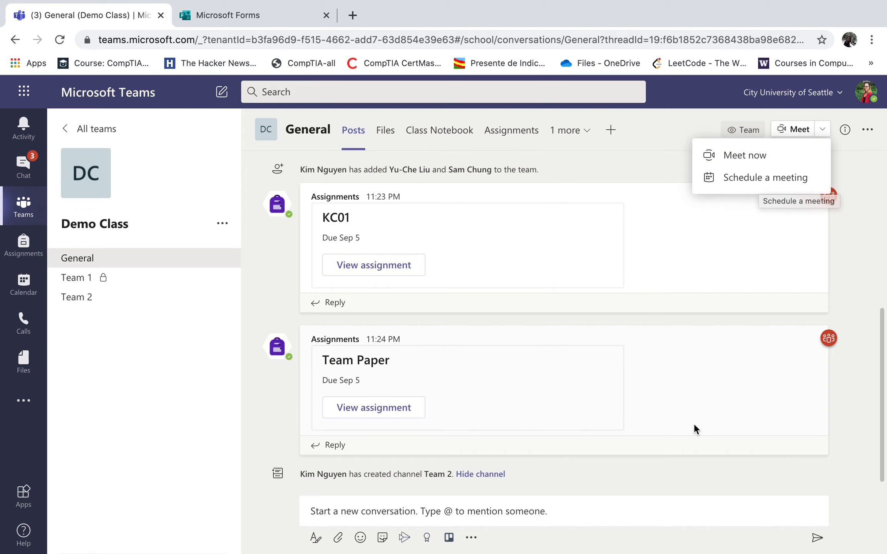
click(700, 507)
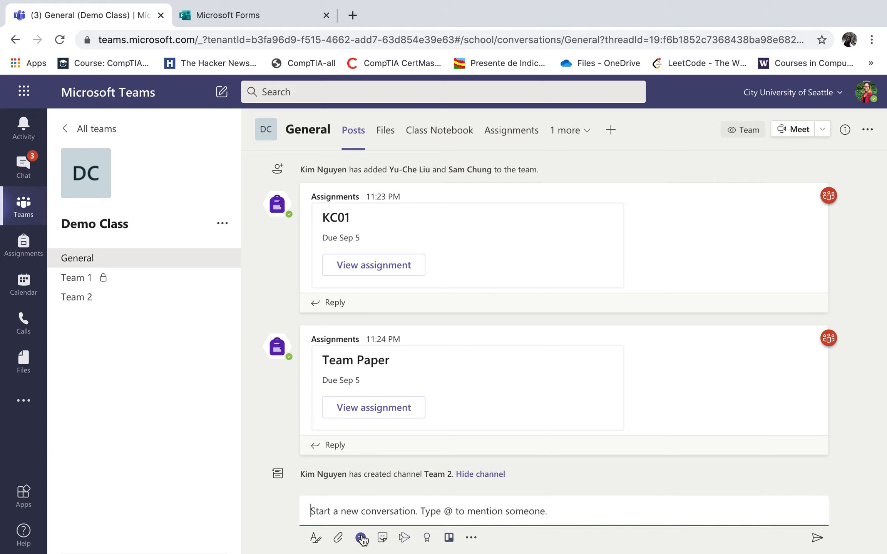
click(472, 537)
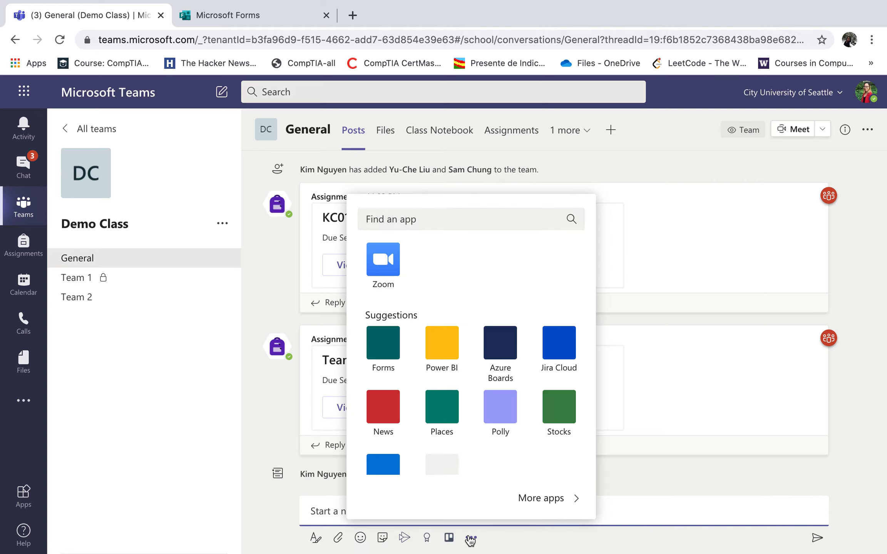
scroll(427, 389, down, 1)
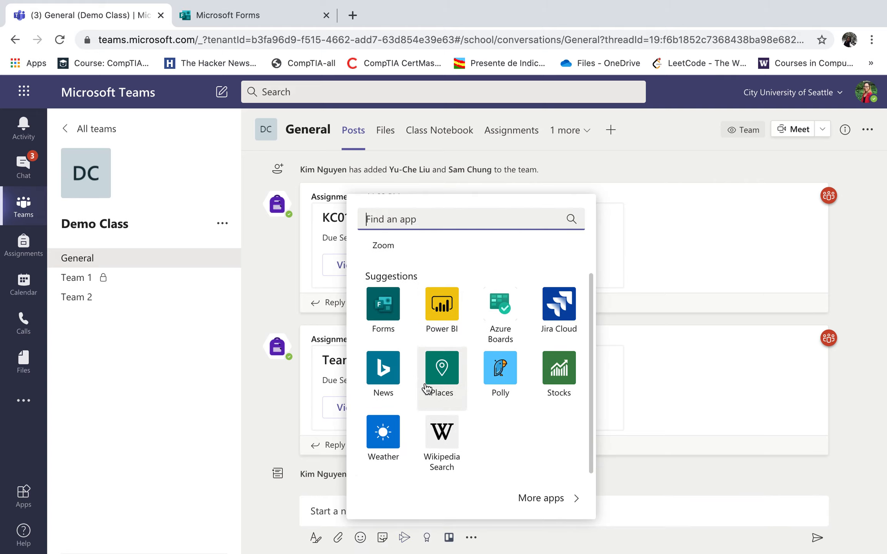
click(638, 515)
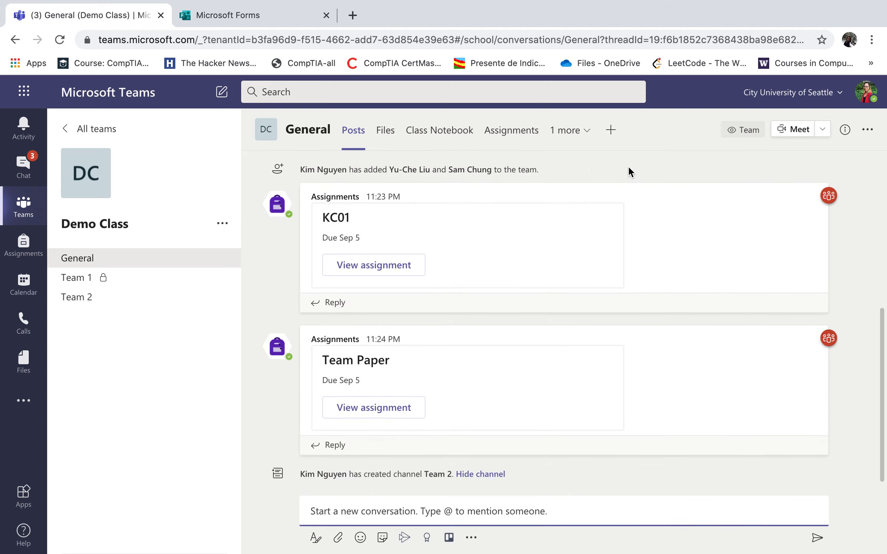